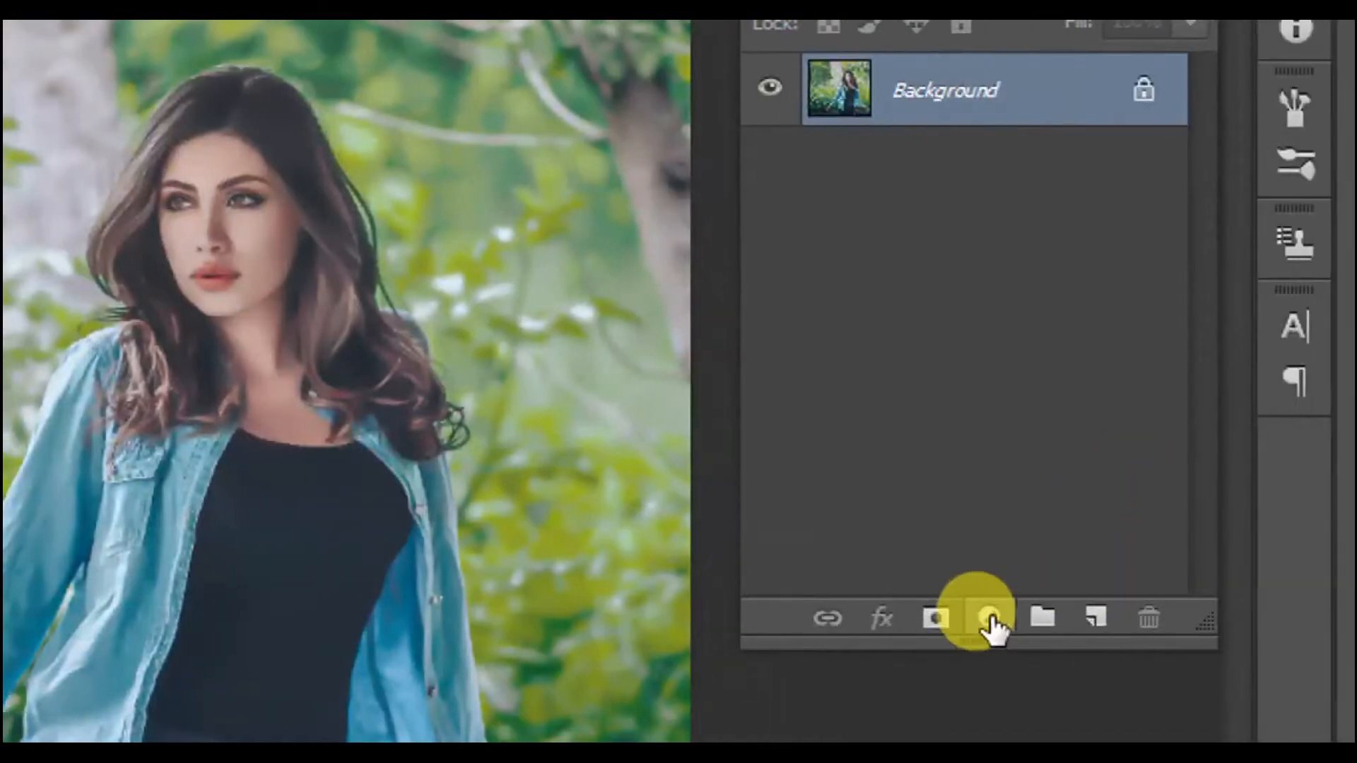
Add a Channel Mixer adjustment layer above the portrait and set Red to 0% for the Red output channel.
click(989, 620)
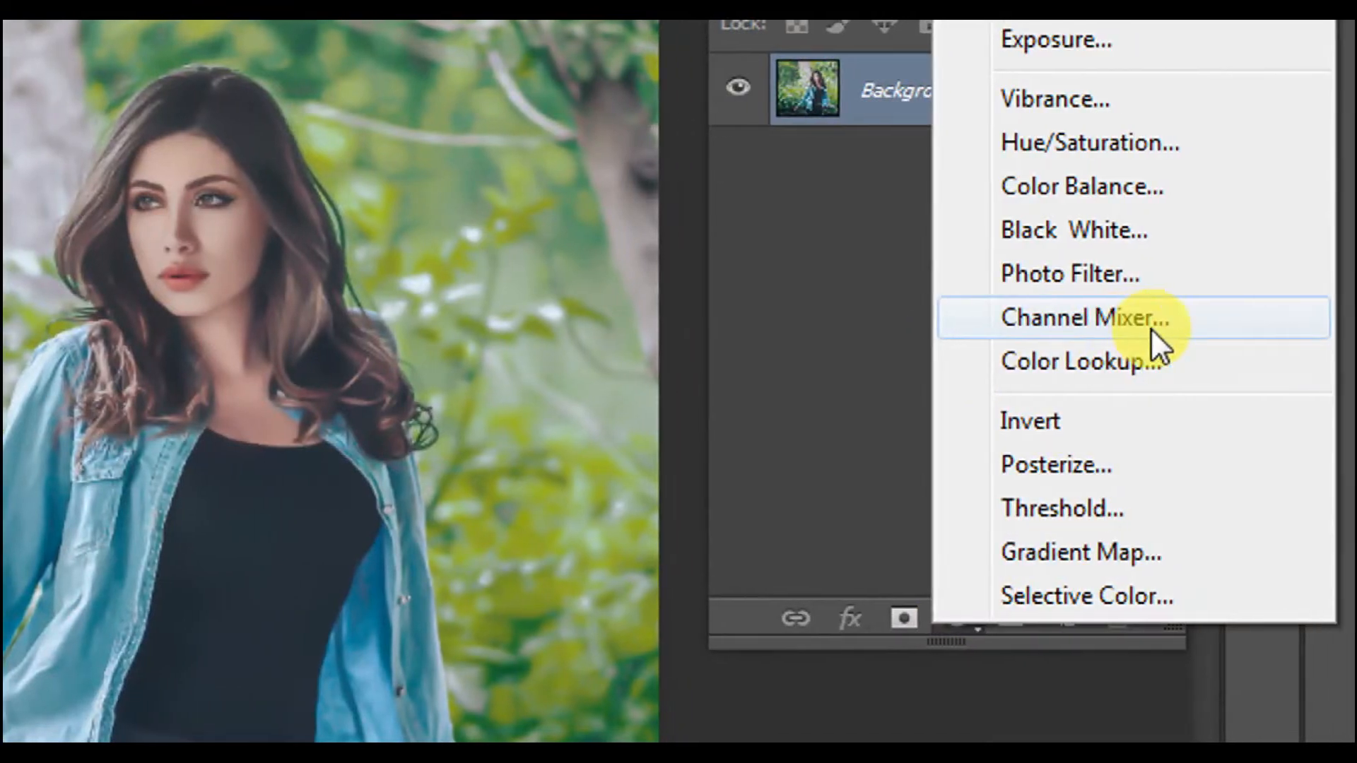
click(1065, 326)
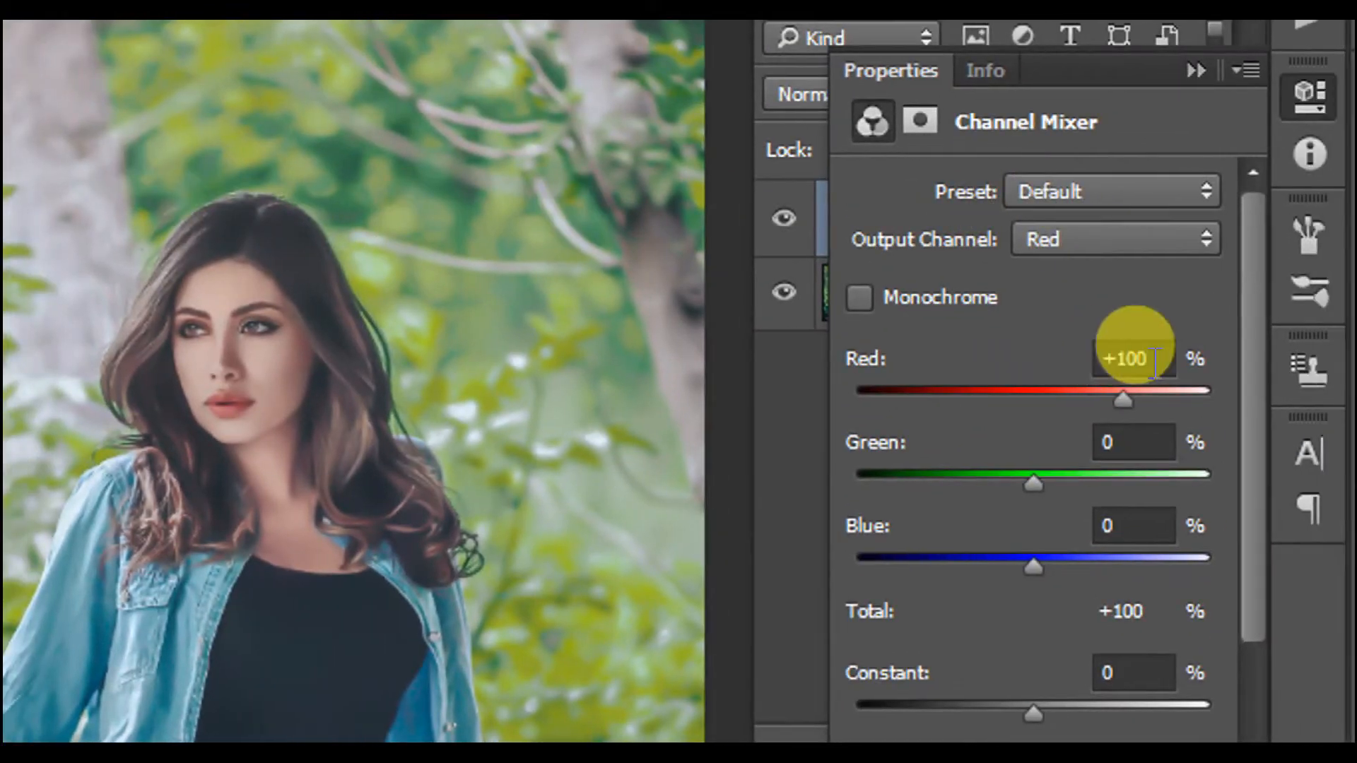
click(1196, 359)
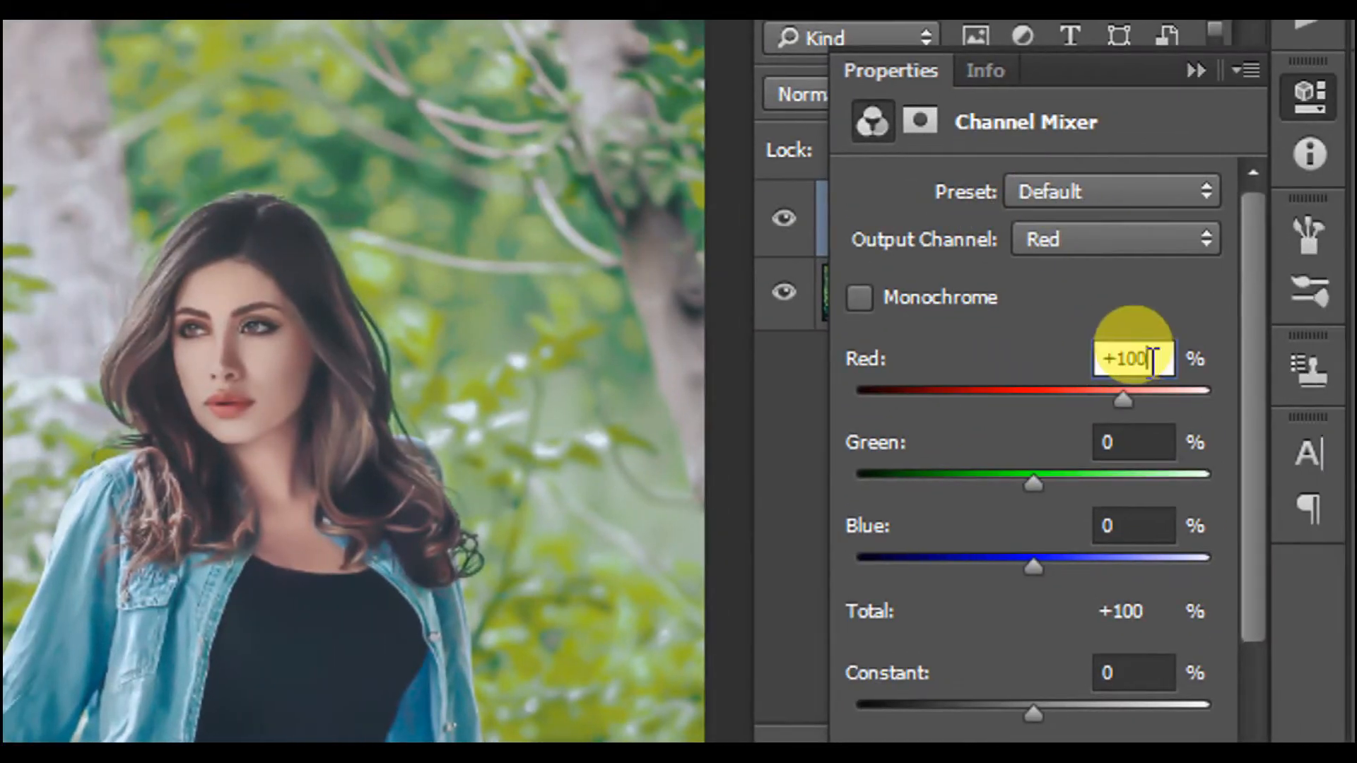
drag(1151, 361, 1092, 358)
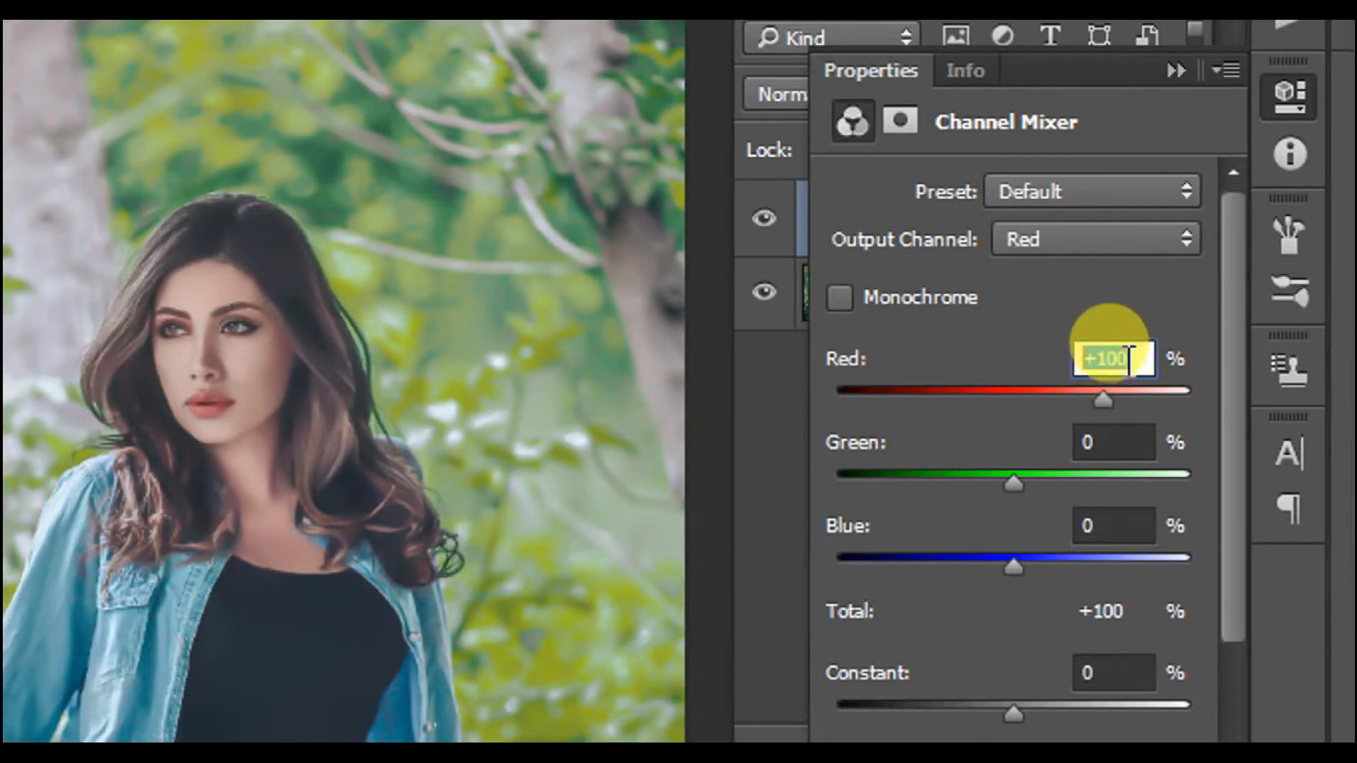
click(1135, 362)
key(BackSpace)
key(BackSpace)
key(BackSpace)
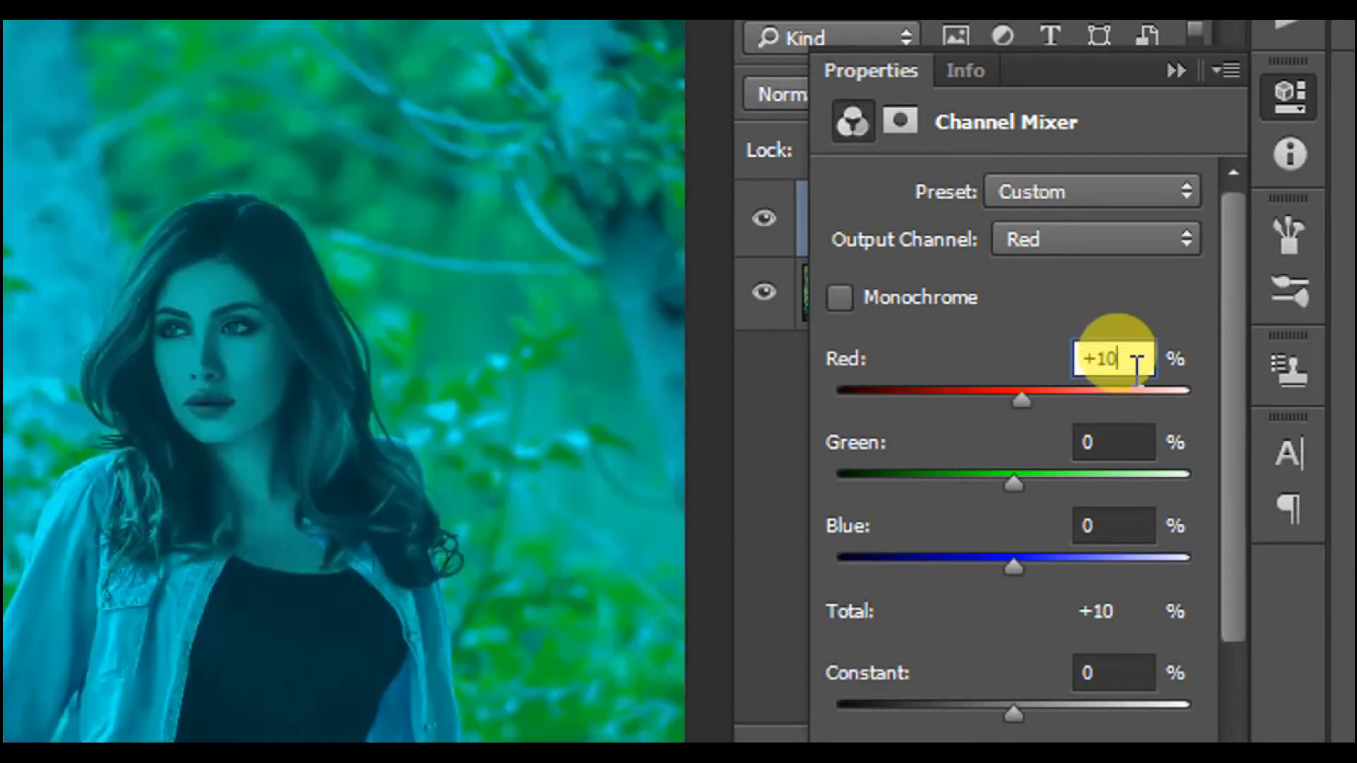
text(0)
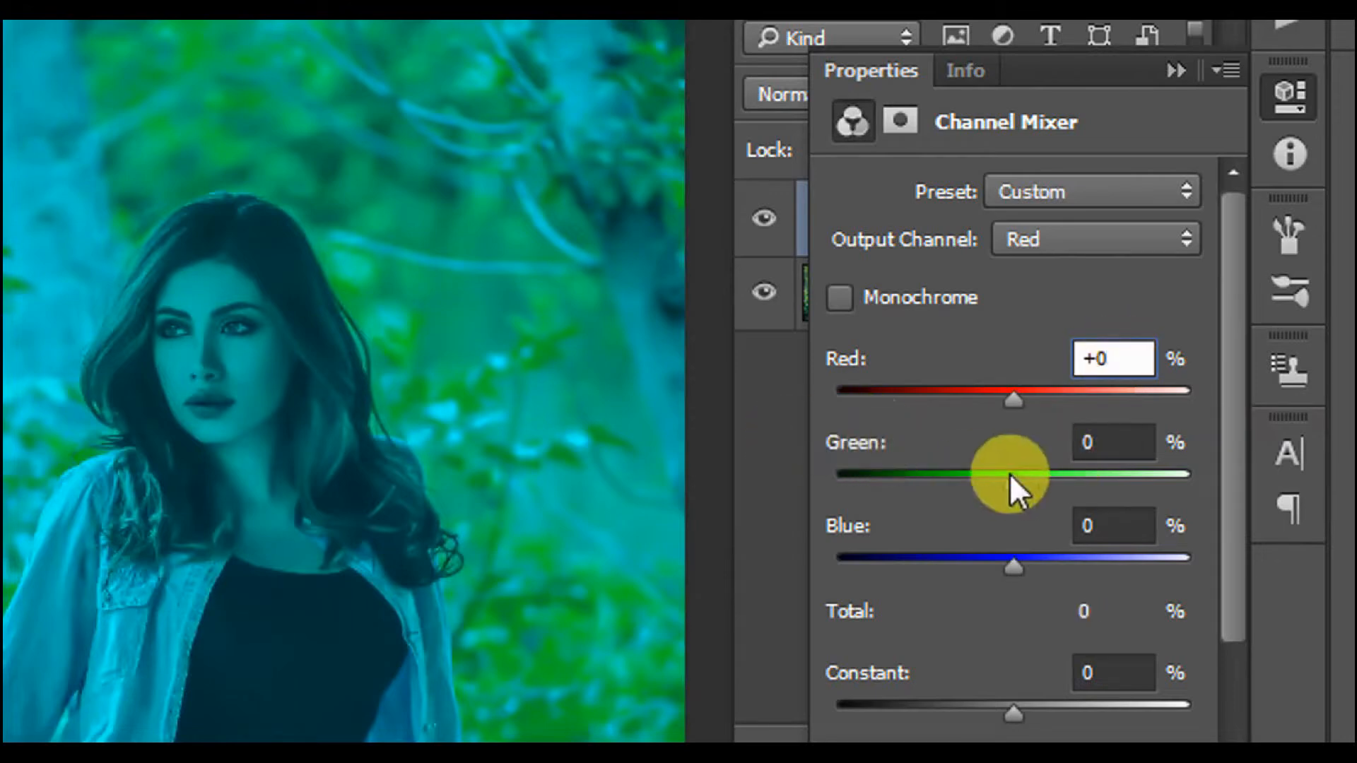
Set Green to +200% and Blue to -100% for the Channel Mixer's Red output channel.
drag(1012, 482, 1198, 483)
click(1148, 444)
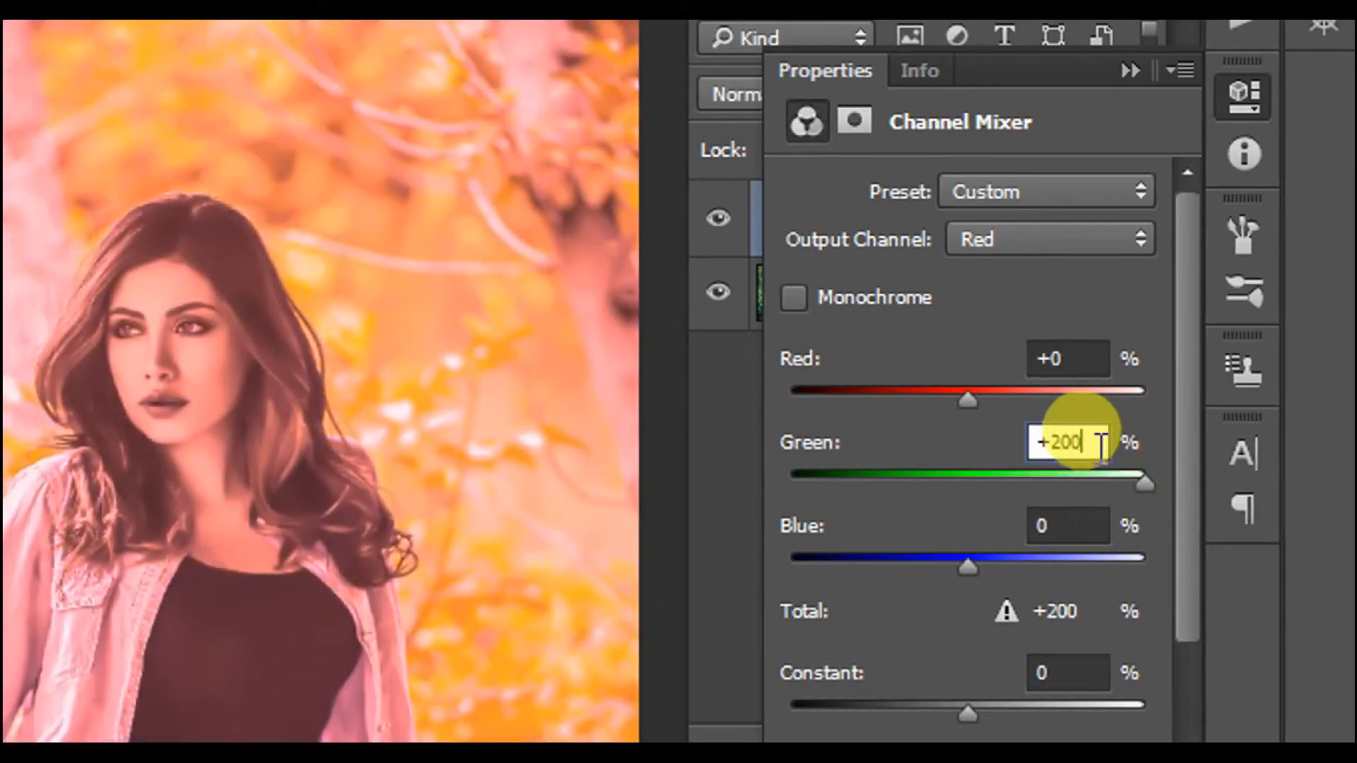
drag(1101, 444, 1053, 440)
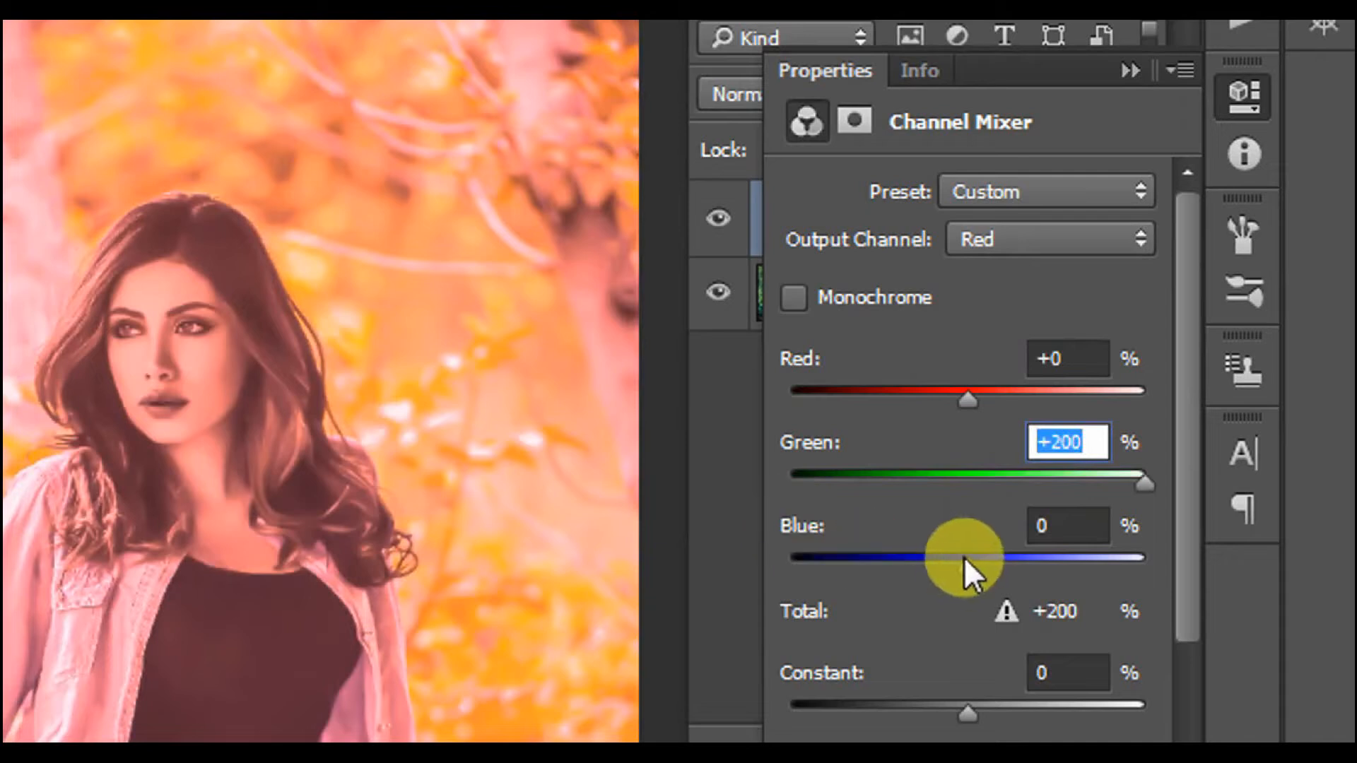
drag(968, 566, 884, 571)
click(1049, 526)
text(-)
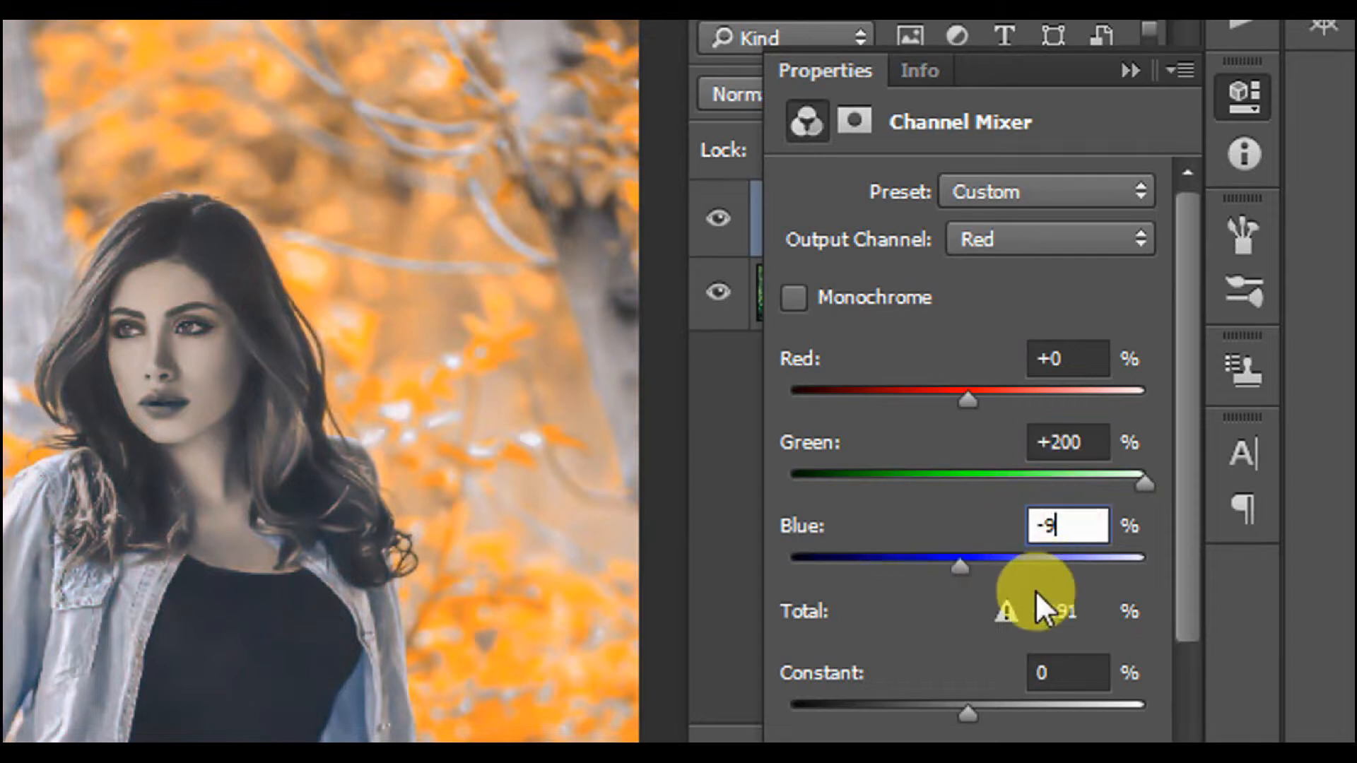
text(100)
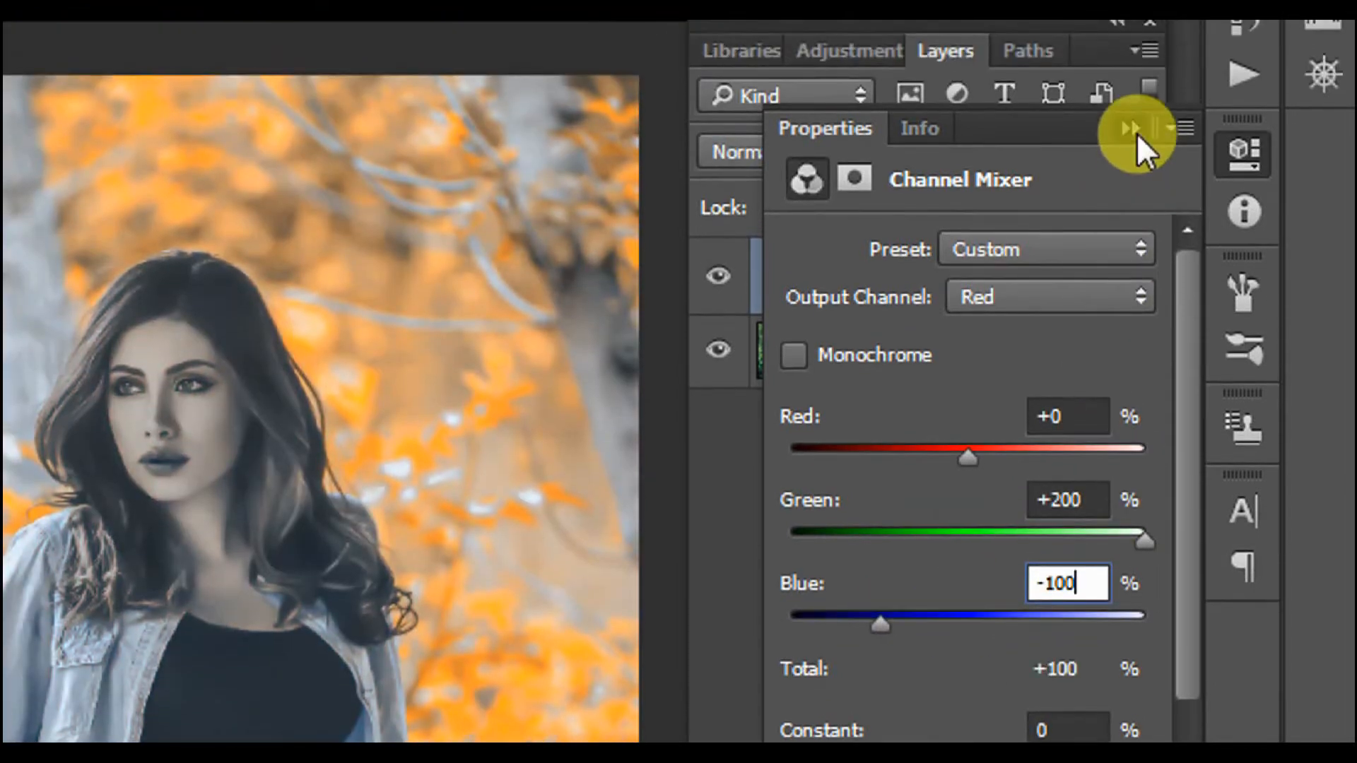
click(1130, 70)
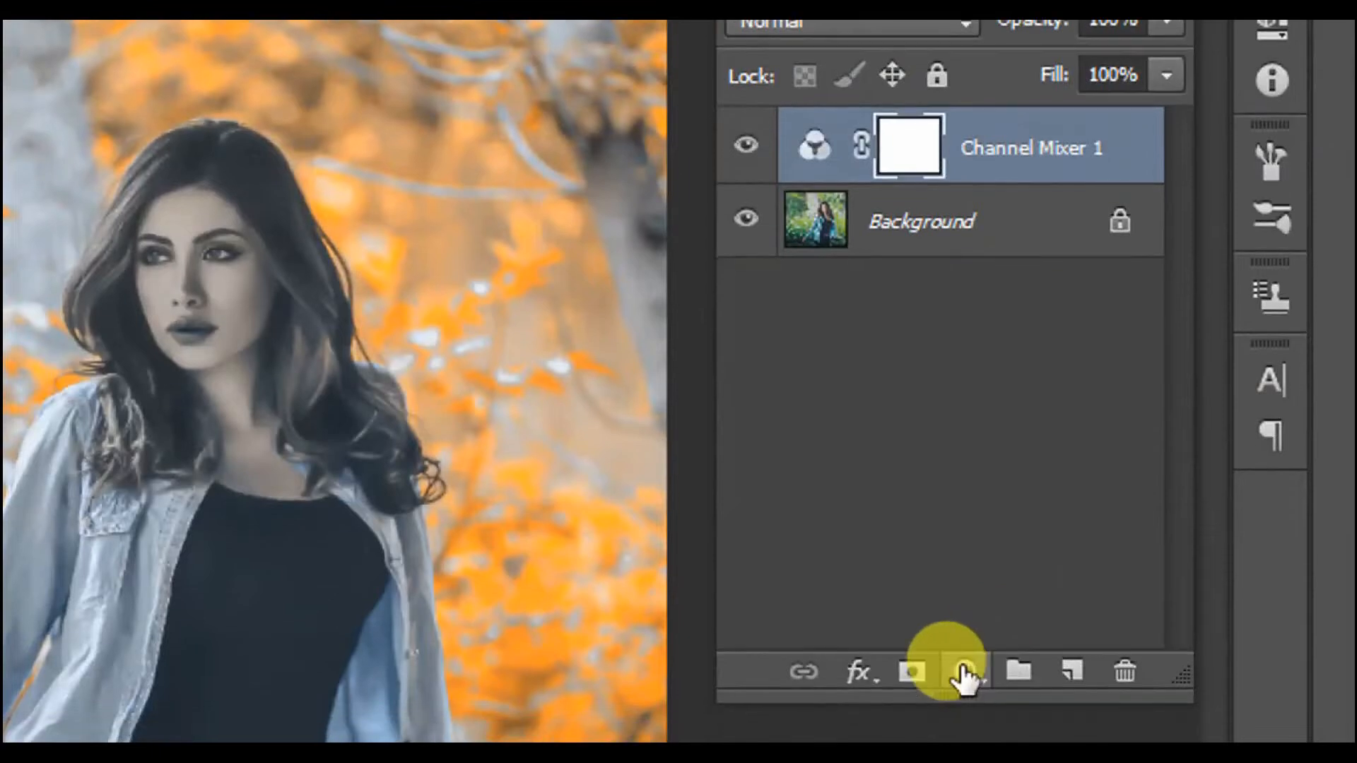
Add a Hue/Saturation adjustment layer and set its Yellows to Hue -100, Saturation -54 and Lightness +15.
click(962, 669)
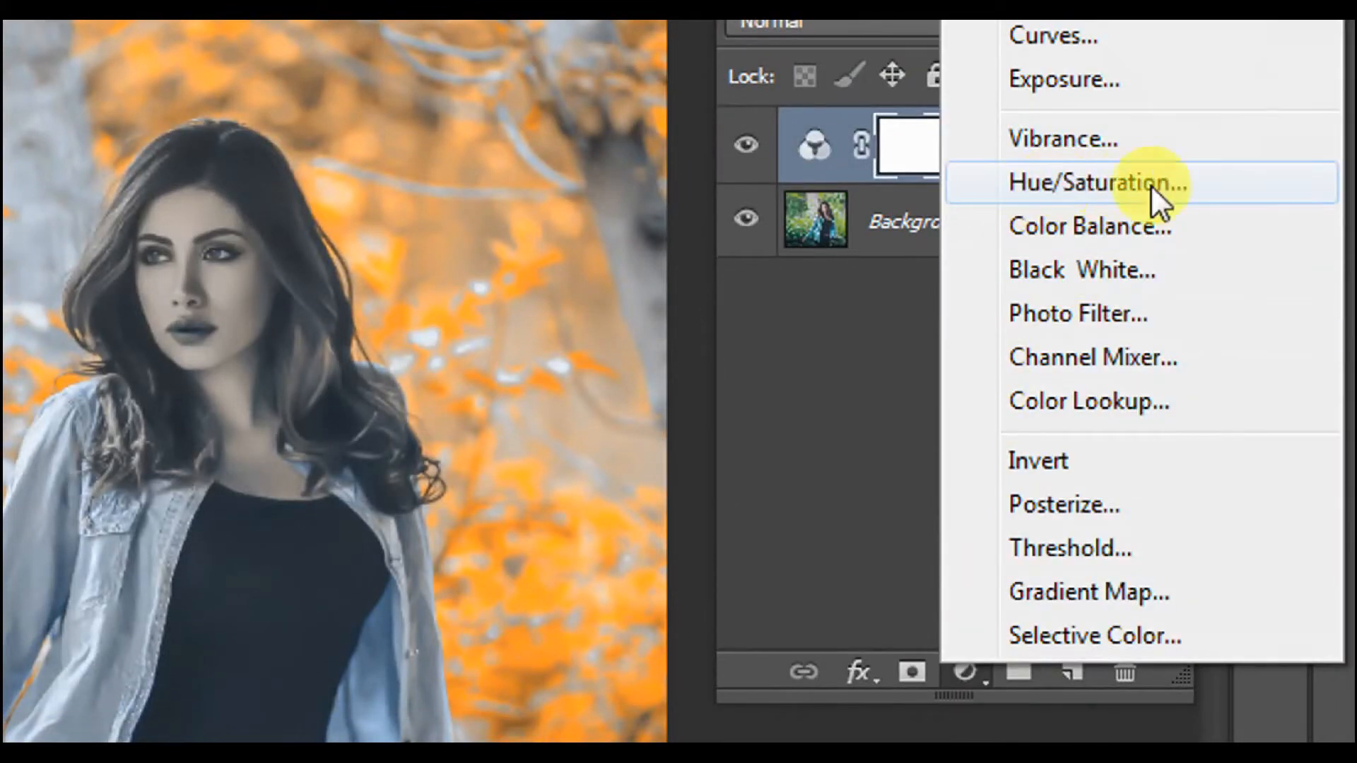
click(1104, 184)
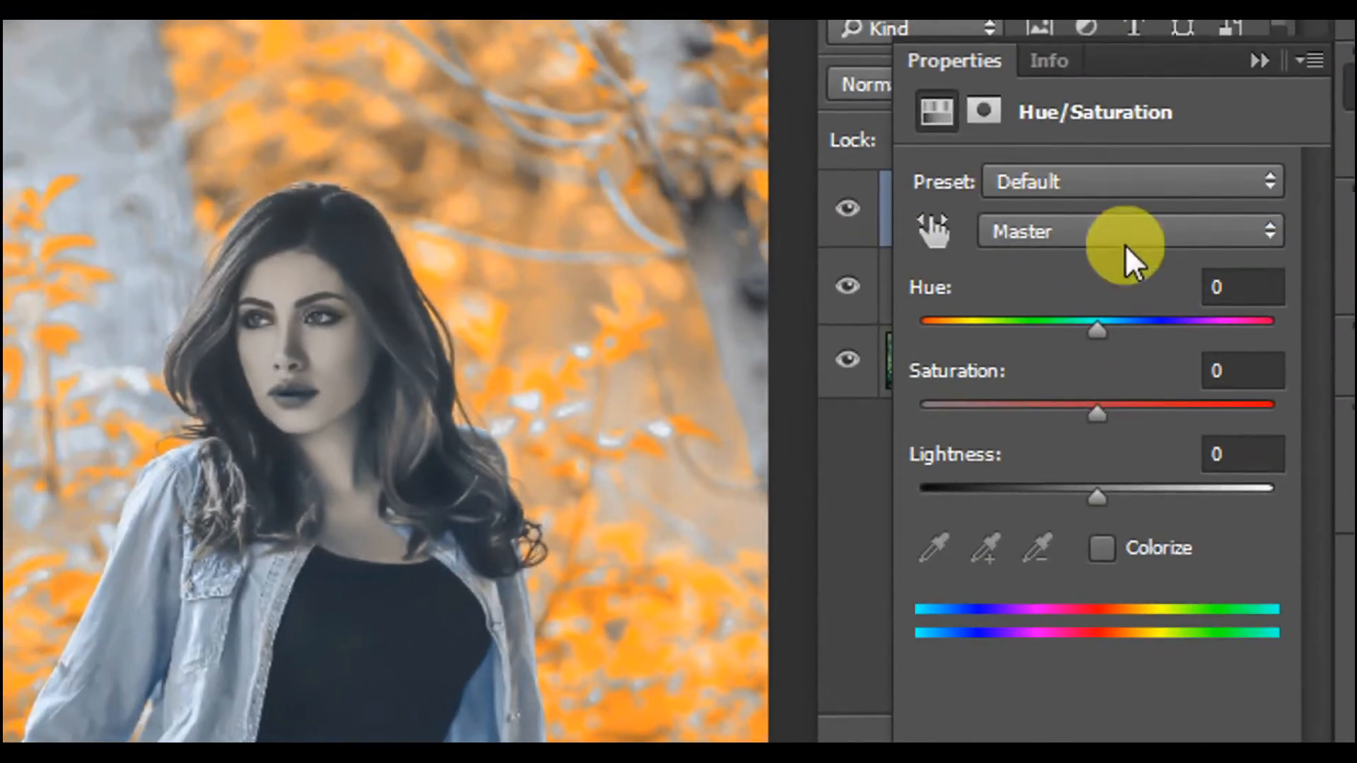
click(1038, 236)
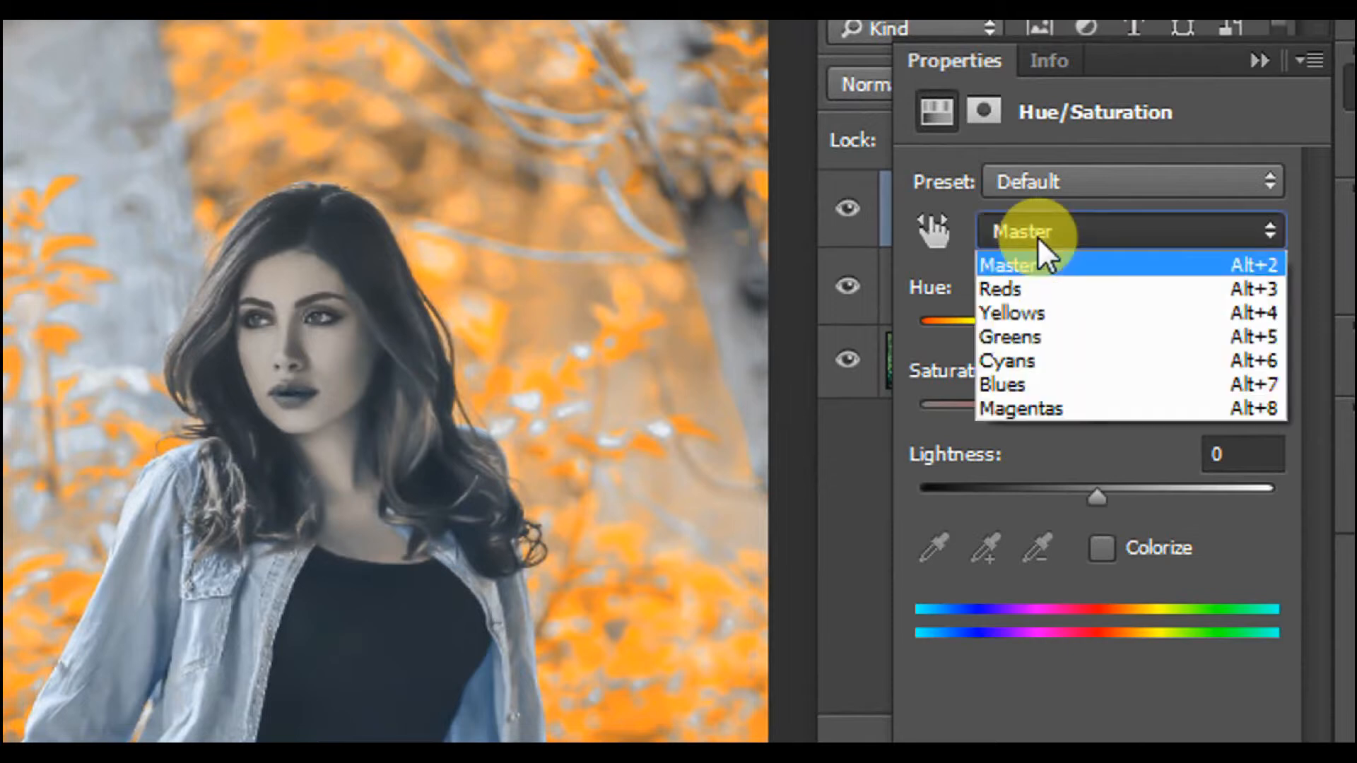
click(1008, 315)
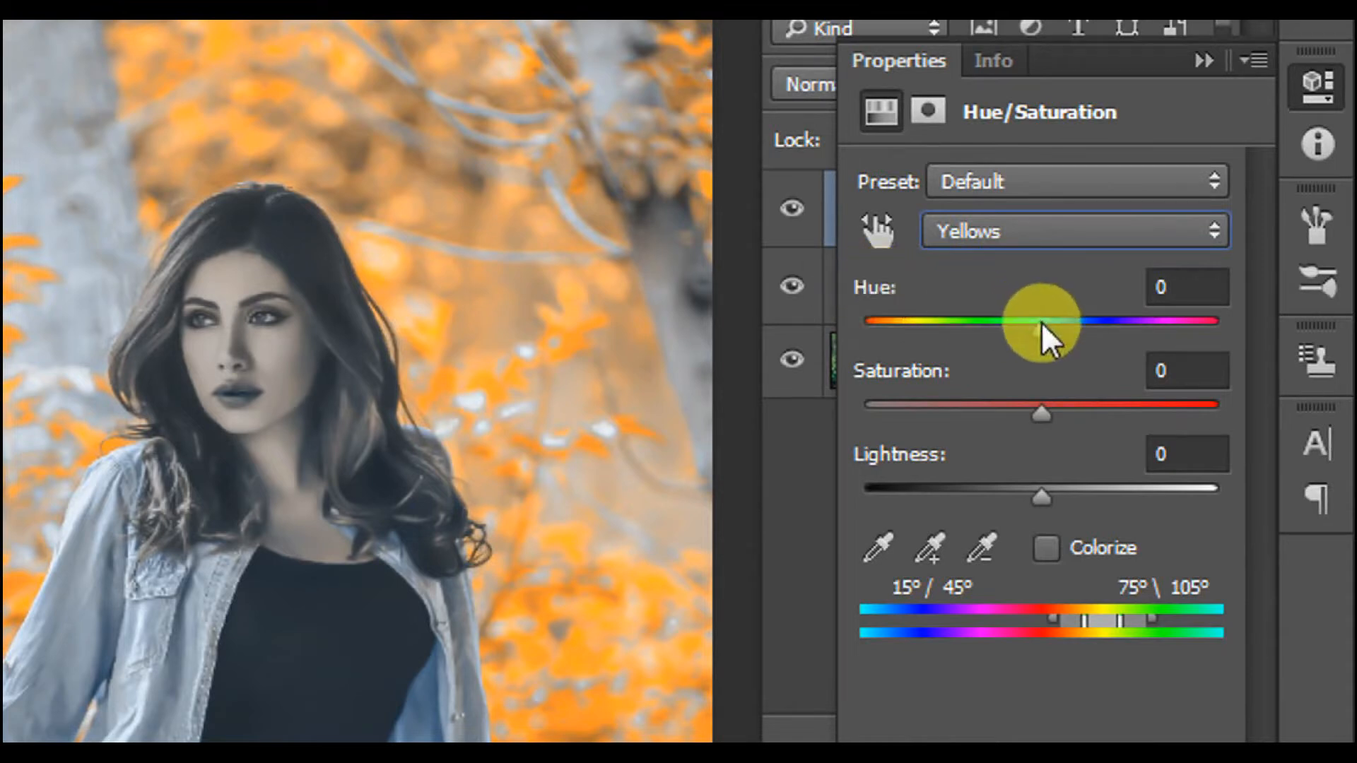
drag(1042, 326, 922, 326)
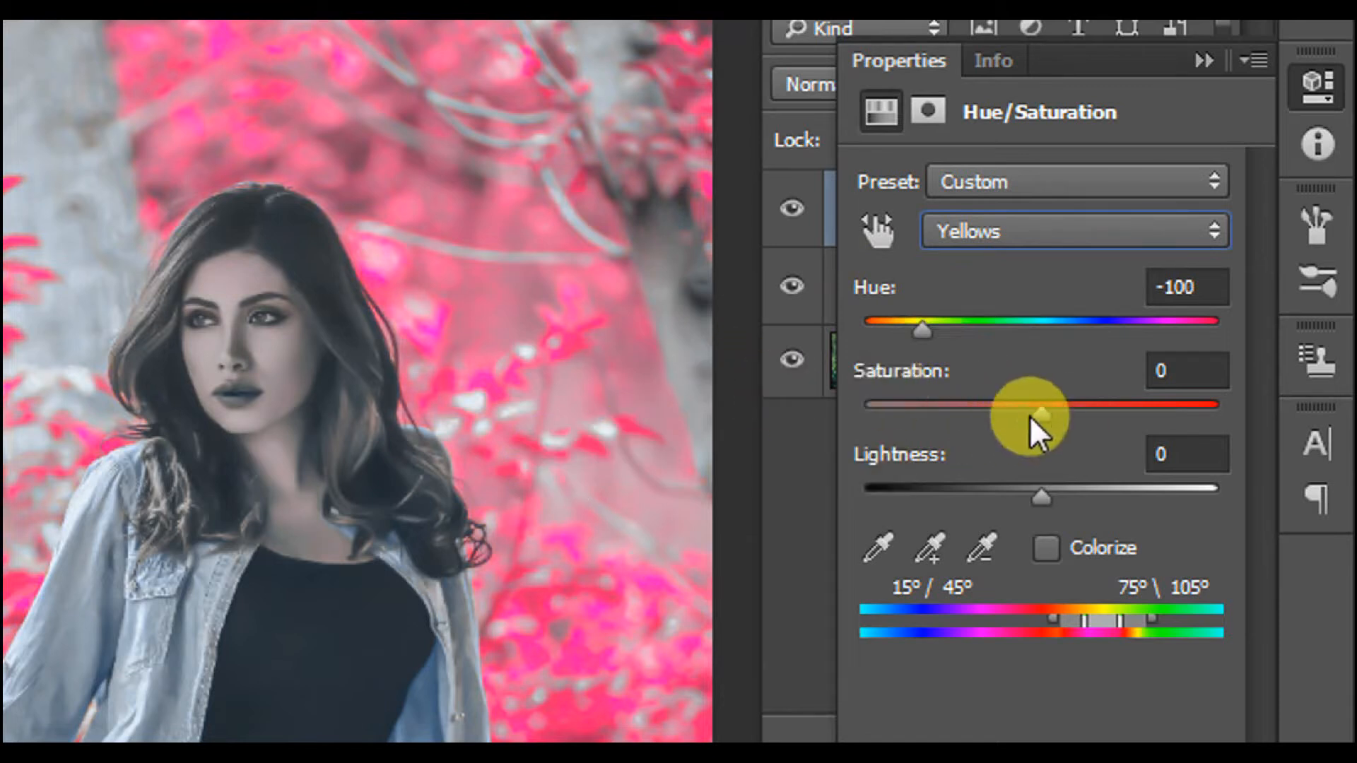
drag(1041, 412, 948, 424)
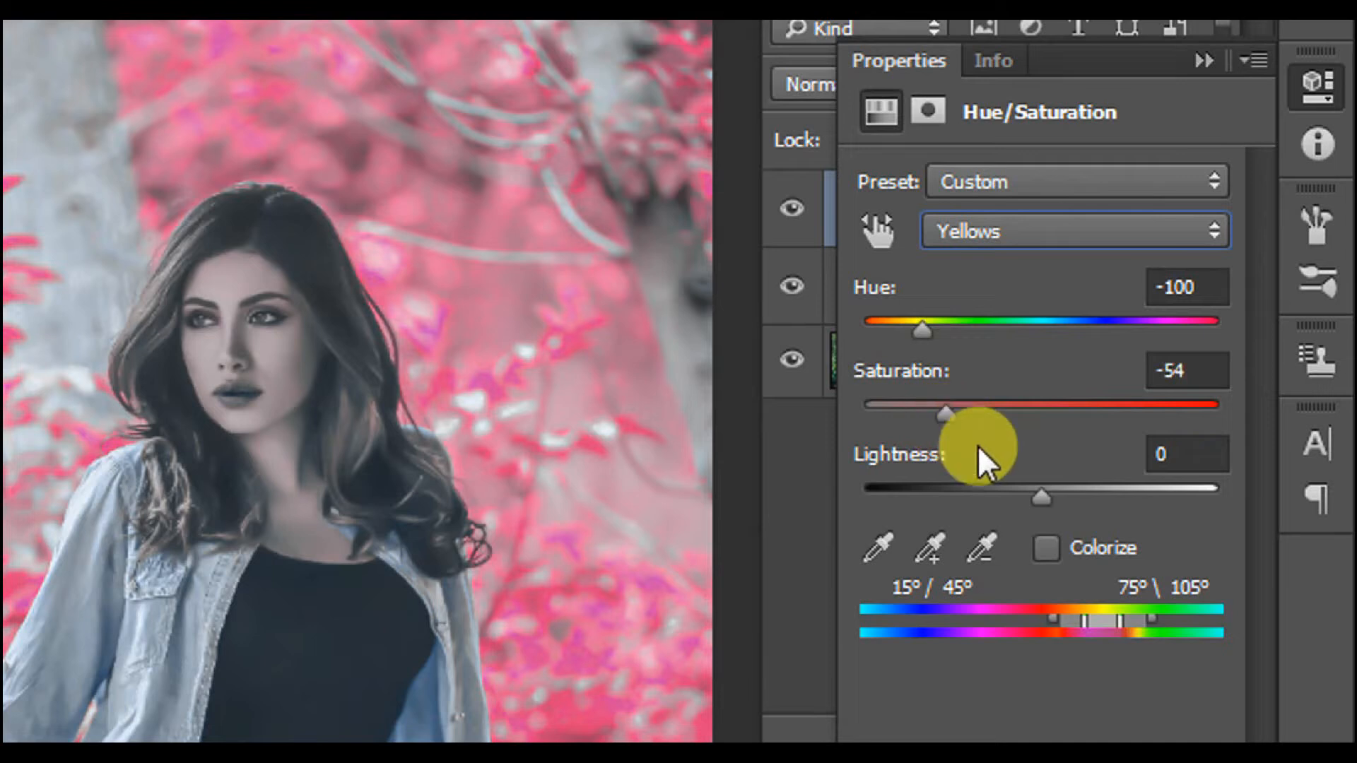
drag(1045, 500, 1068, 498)
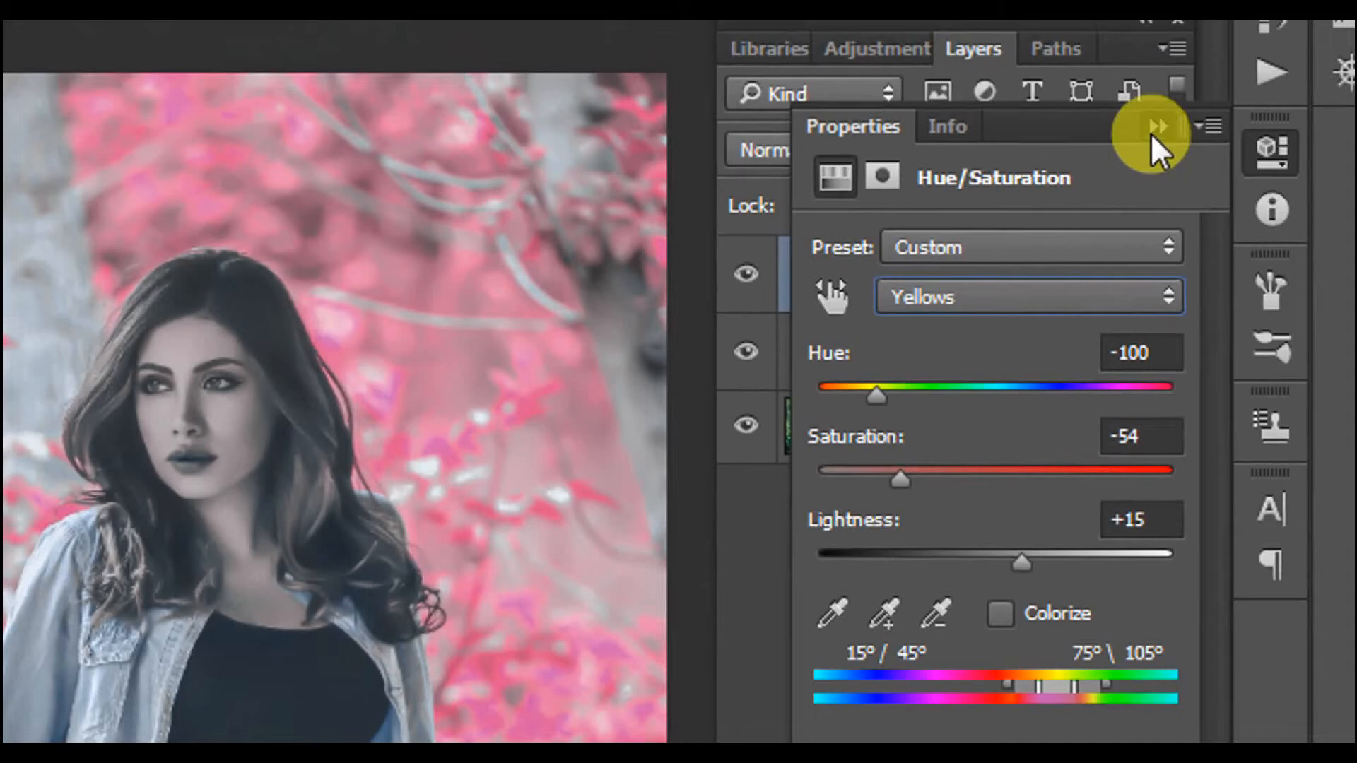
click(1156, 127)
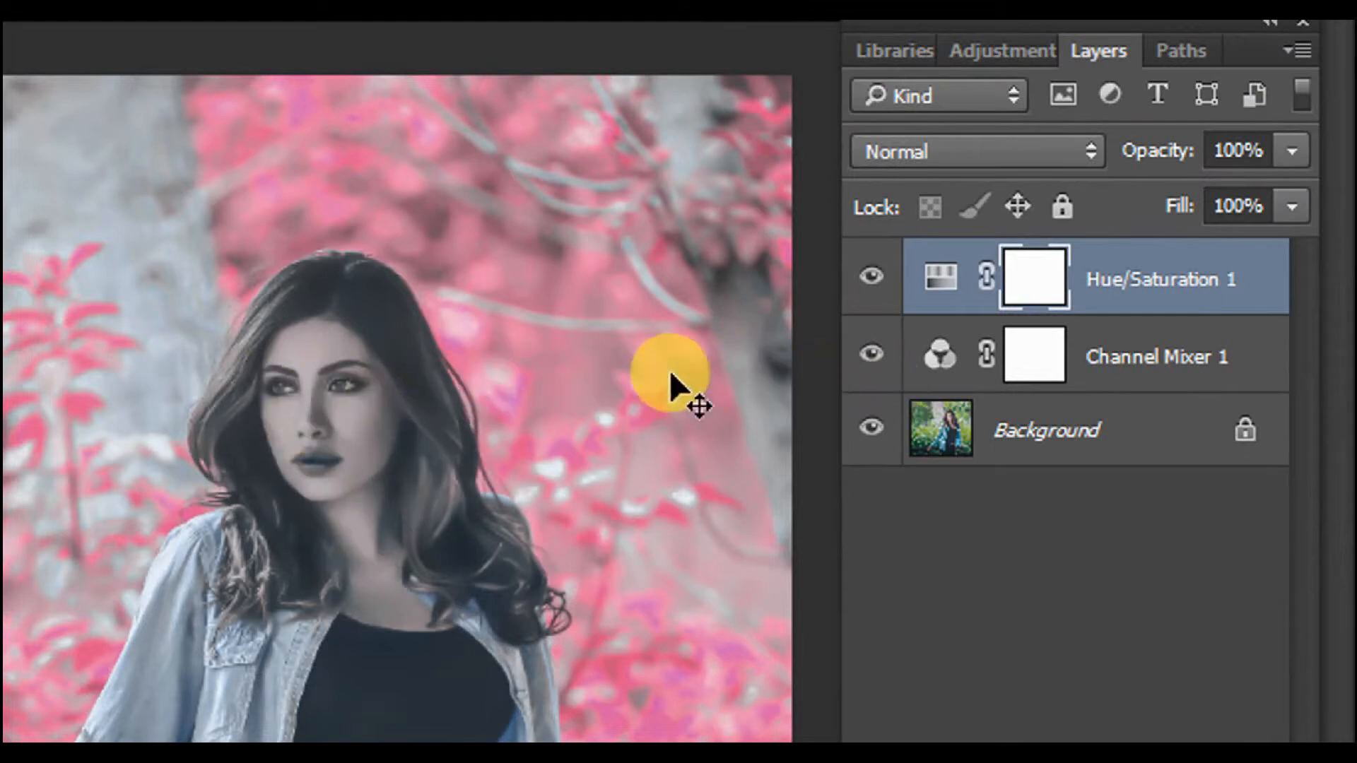
Set the Channel Mixer layer's blend mode to Lighten.
click(1089, 364)
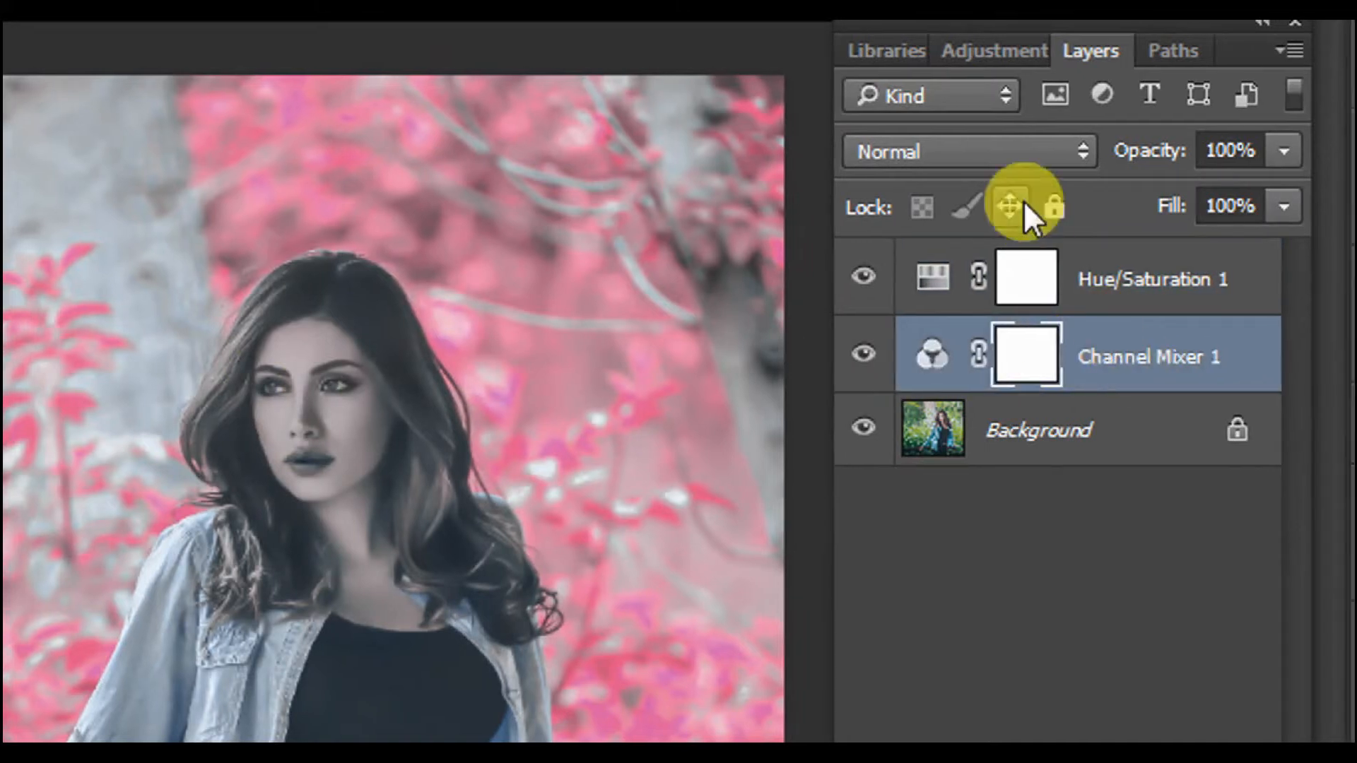
click(935, 158)
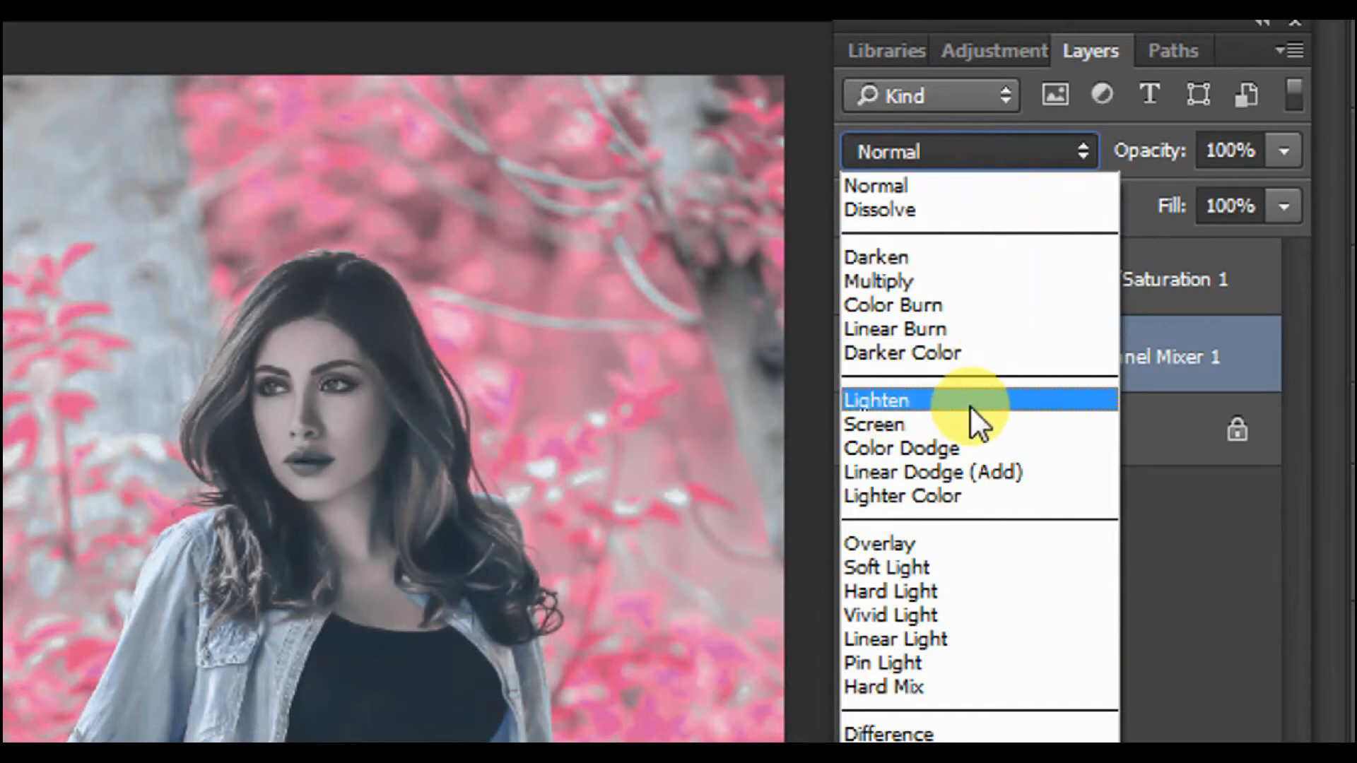
click(872, 401)
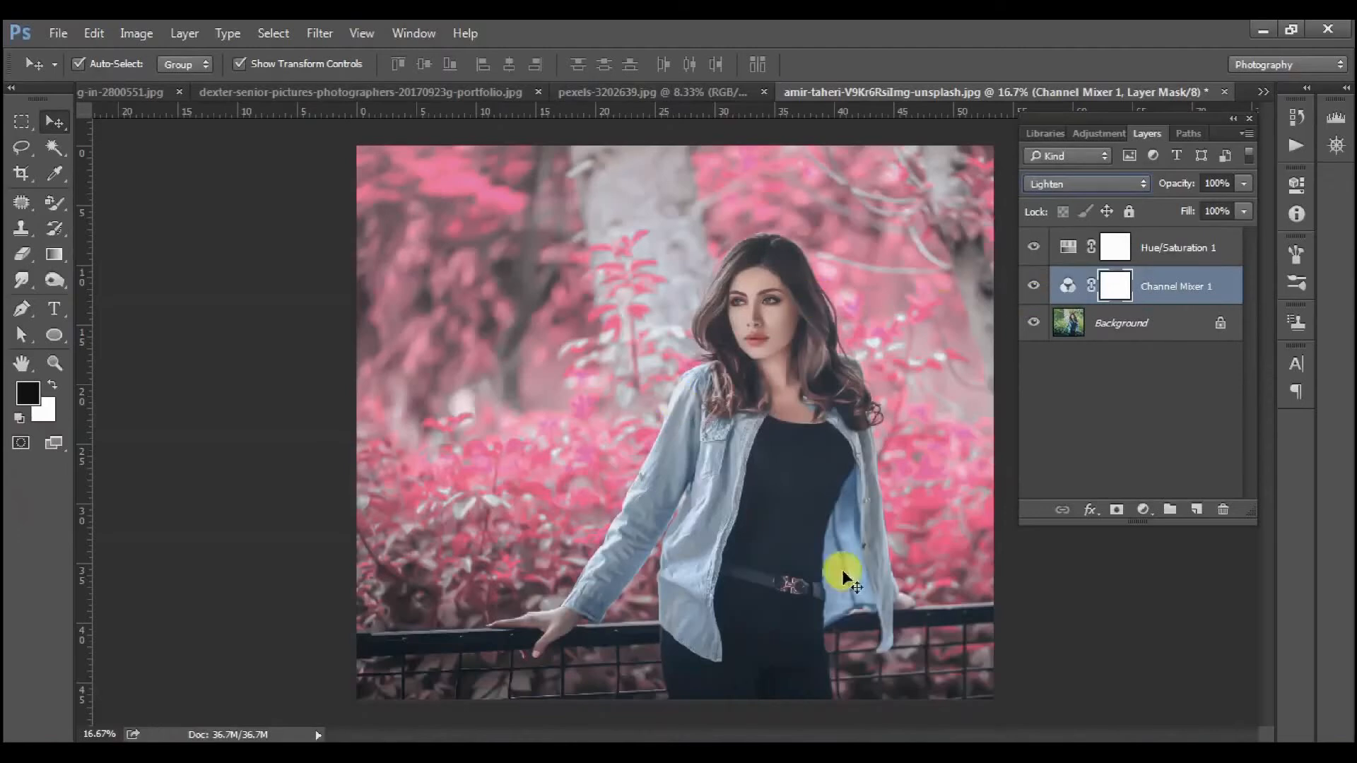
Group the Hue/Saturation and Channel Mixer layers and compare the portrait with and without the group.
shift+click(1210, 256)
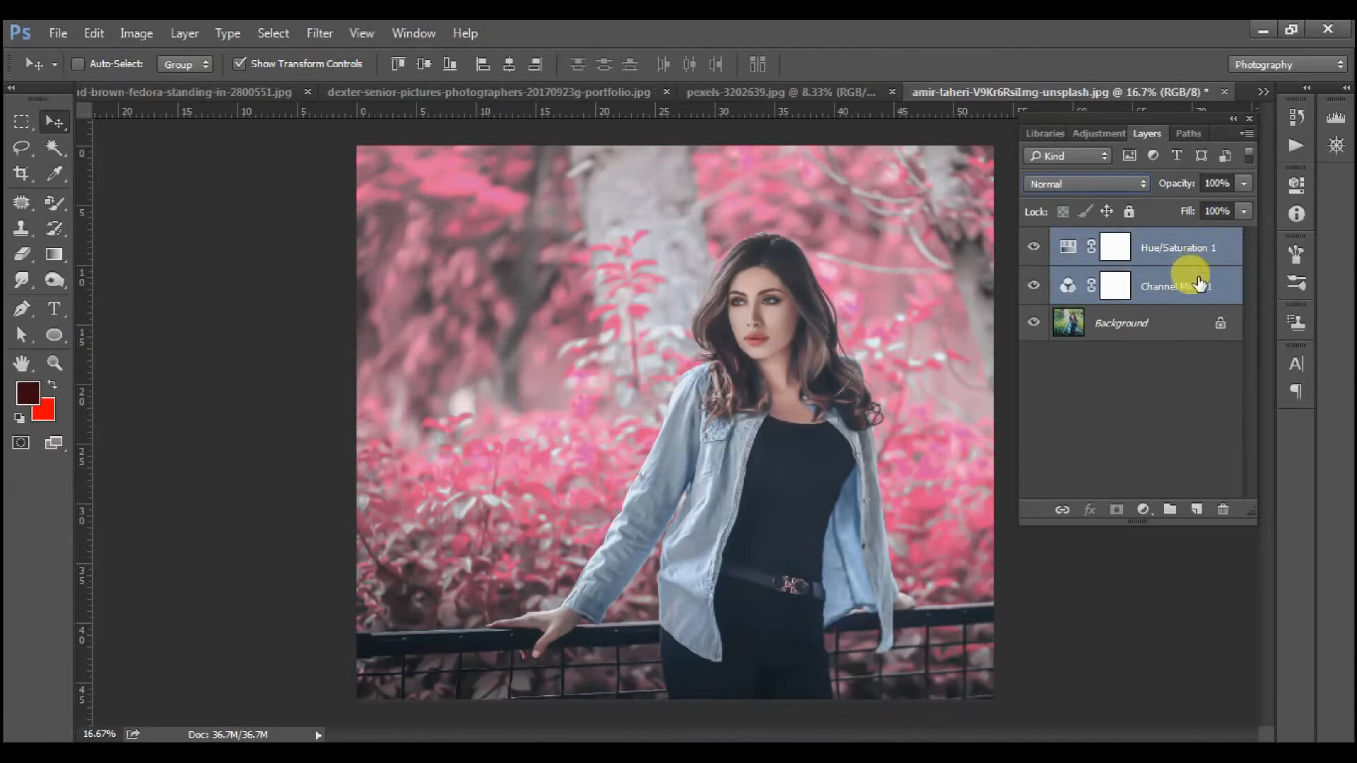
key(ctrl+g)
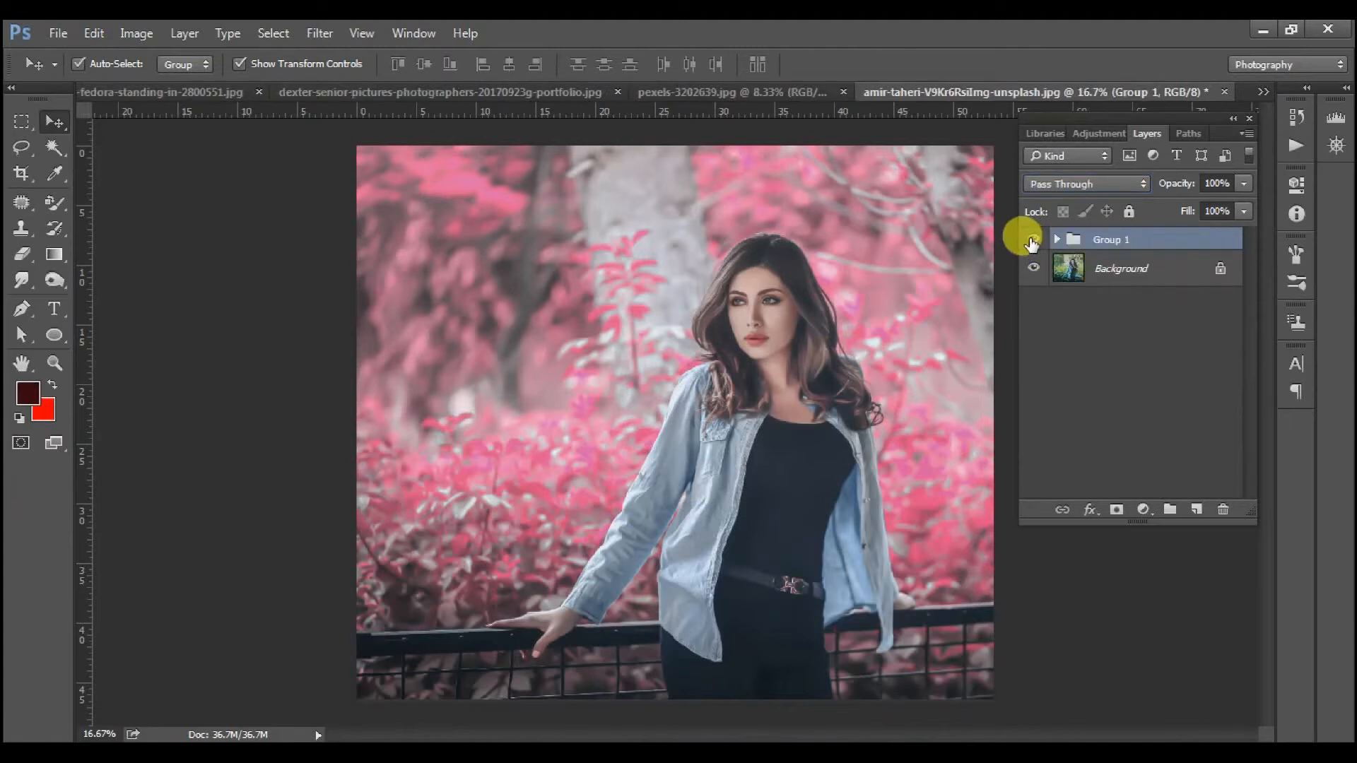
click(1032, 241)
click(1031, 242)
Copy the adjustment group from the portrait into pexels-3202639.jpg and compare that photo with and without it.
click(707, 92)
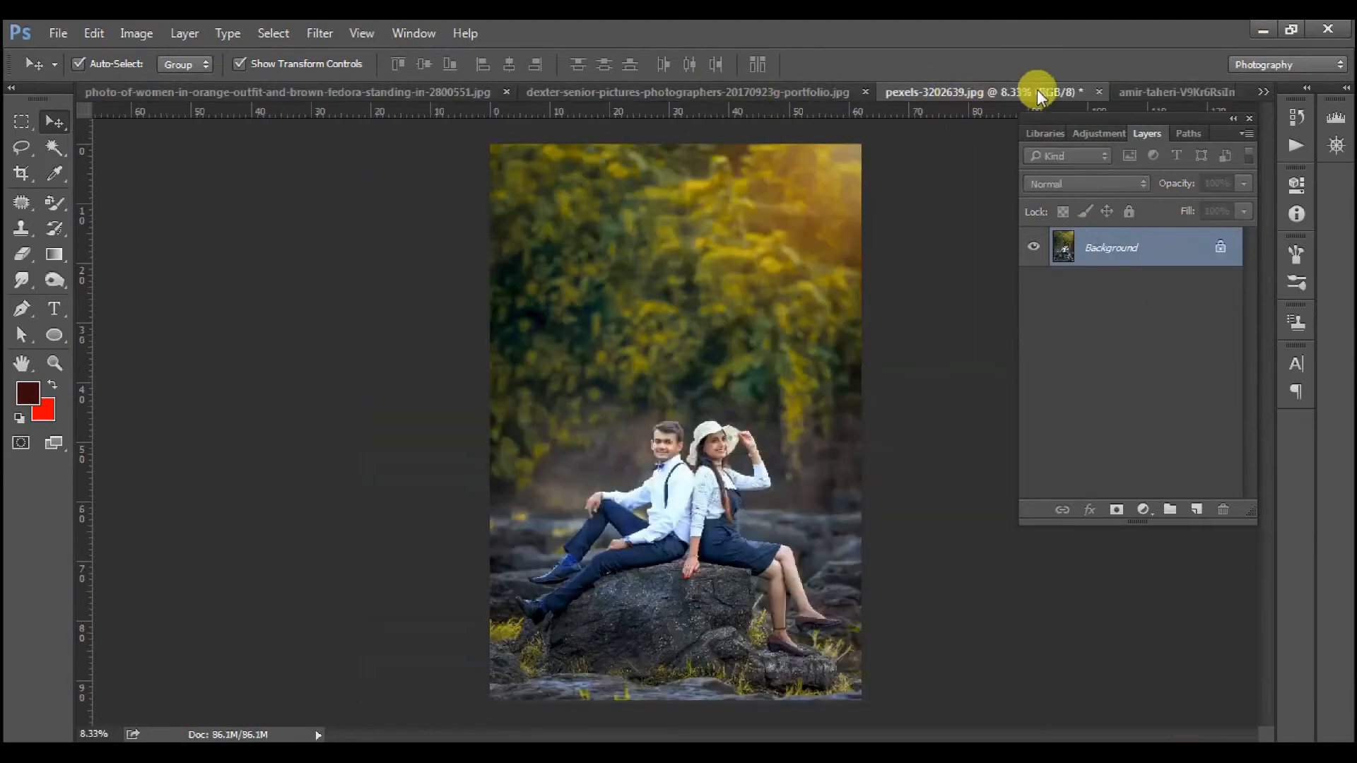
click(1210, 94)
drag(984, 92, 548, 214)
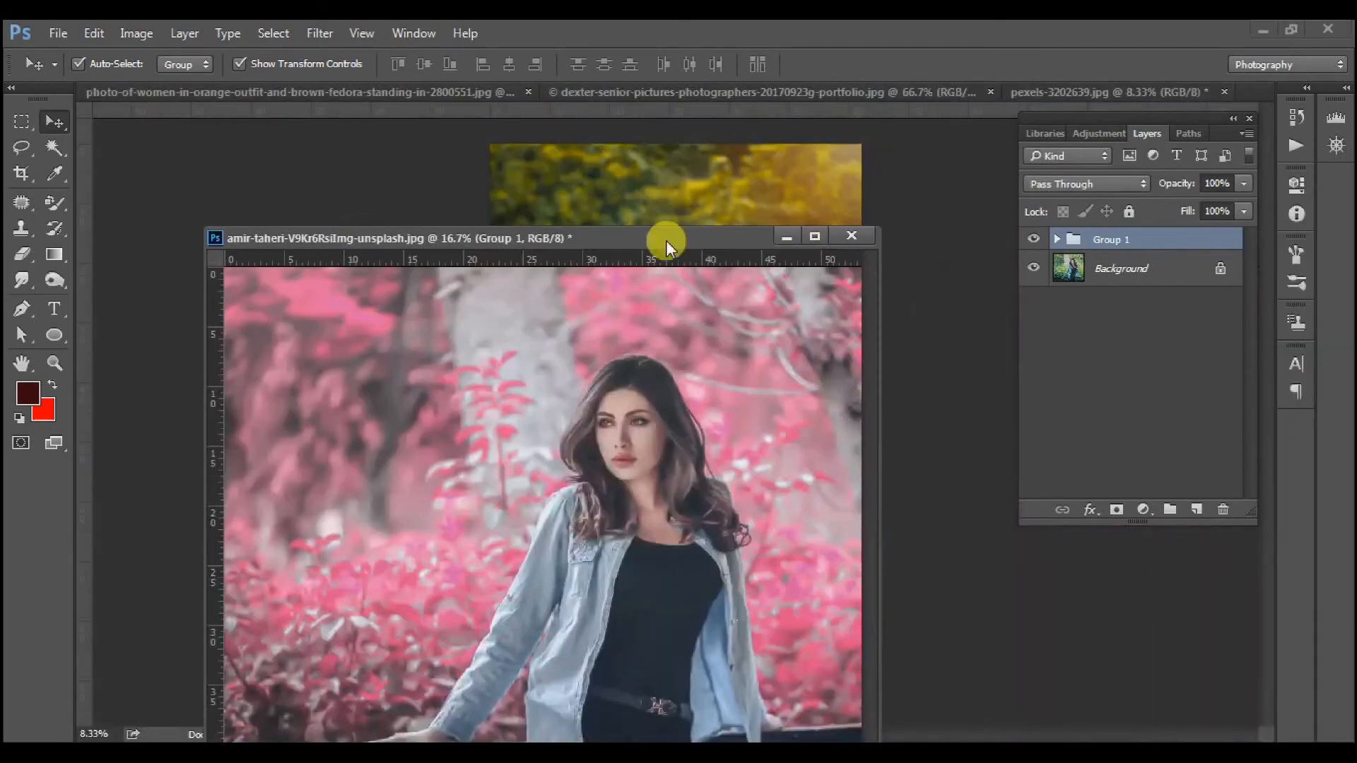
drag(665, 236, 427, 199)
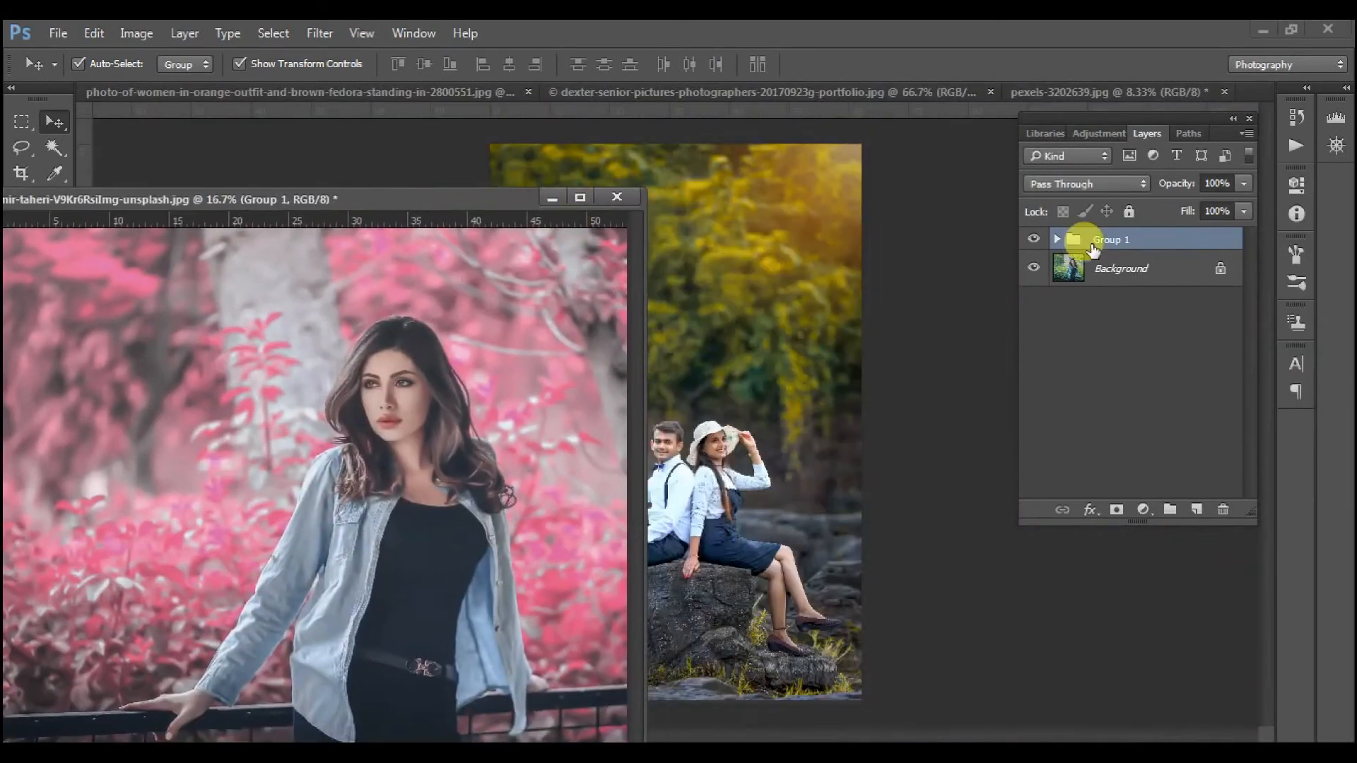
drag(1094, 248, 805, 283)
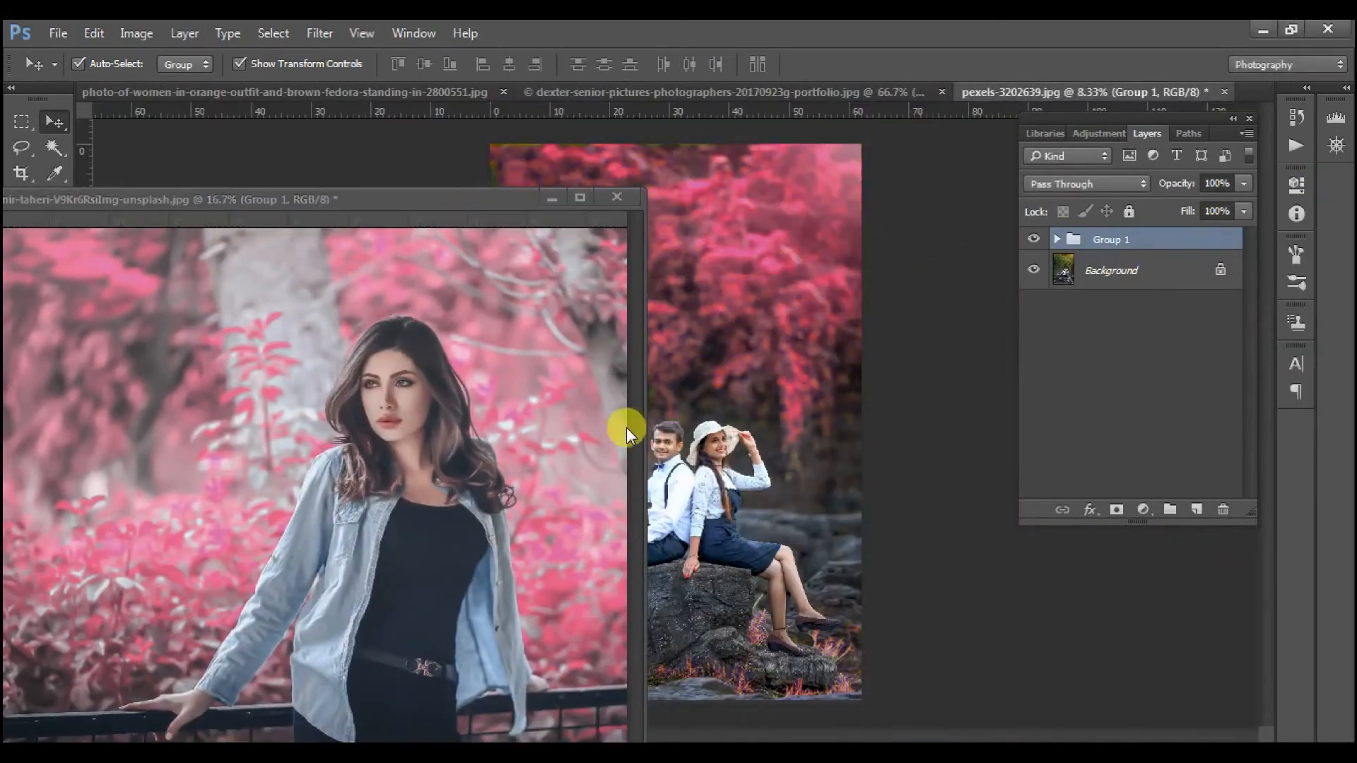
click(547, 192)
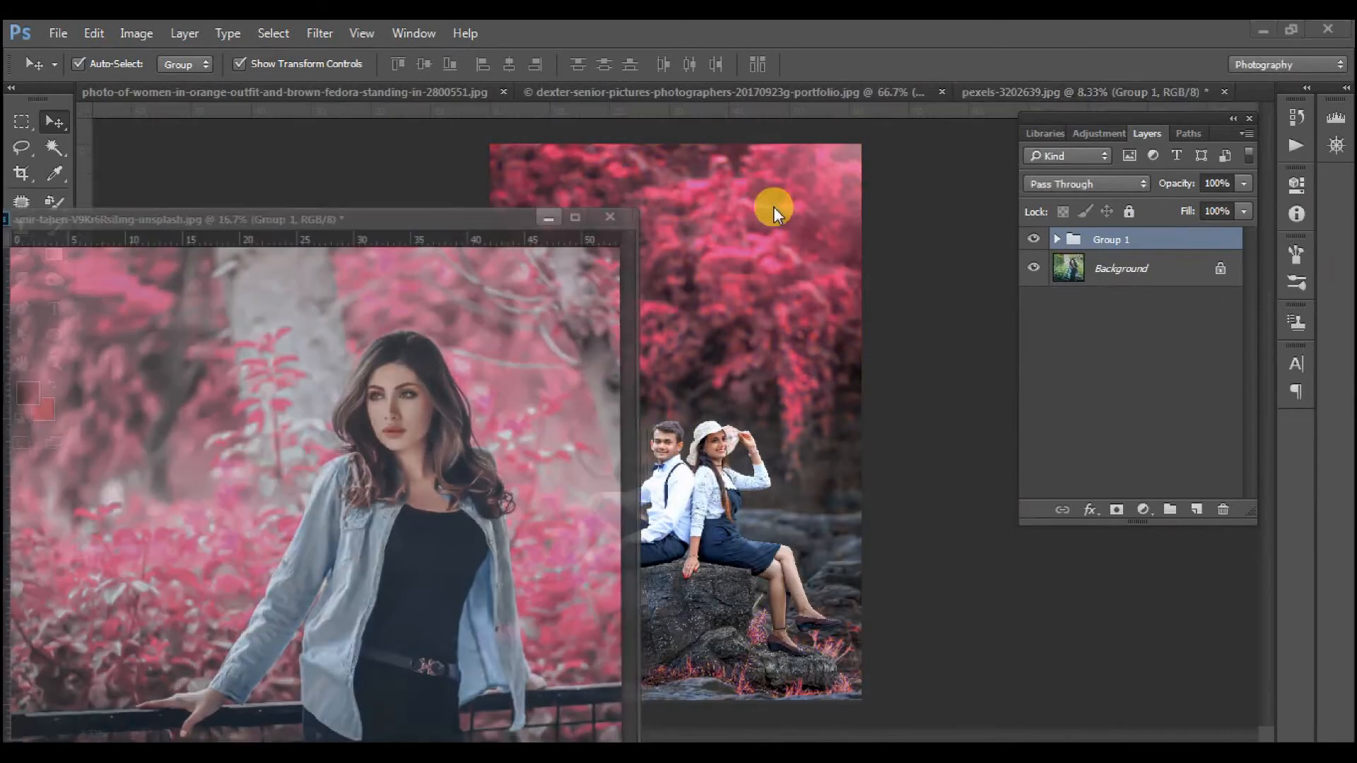
click(1035, 240)
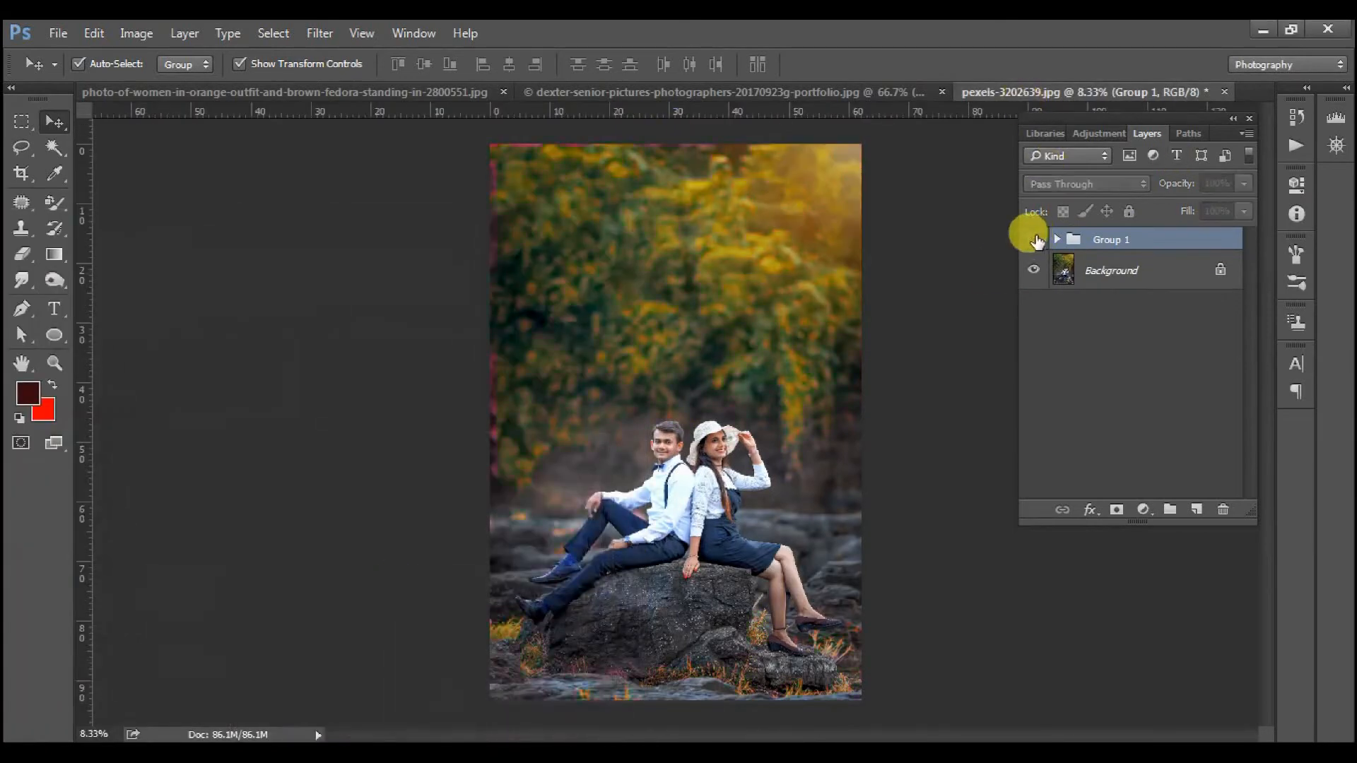
click(1034, 240)
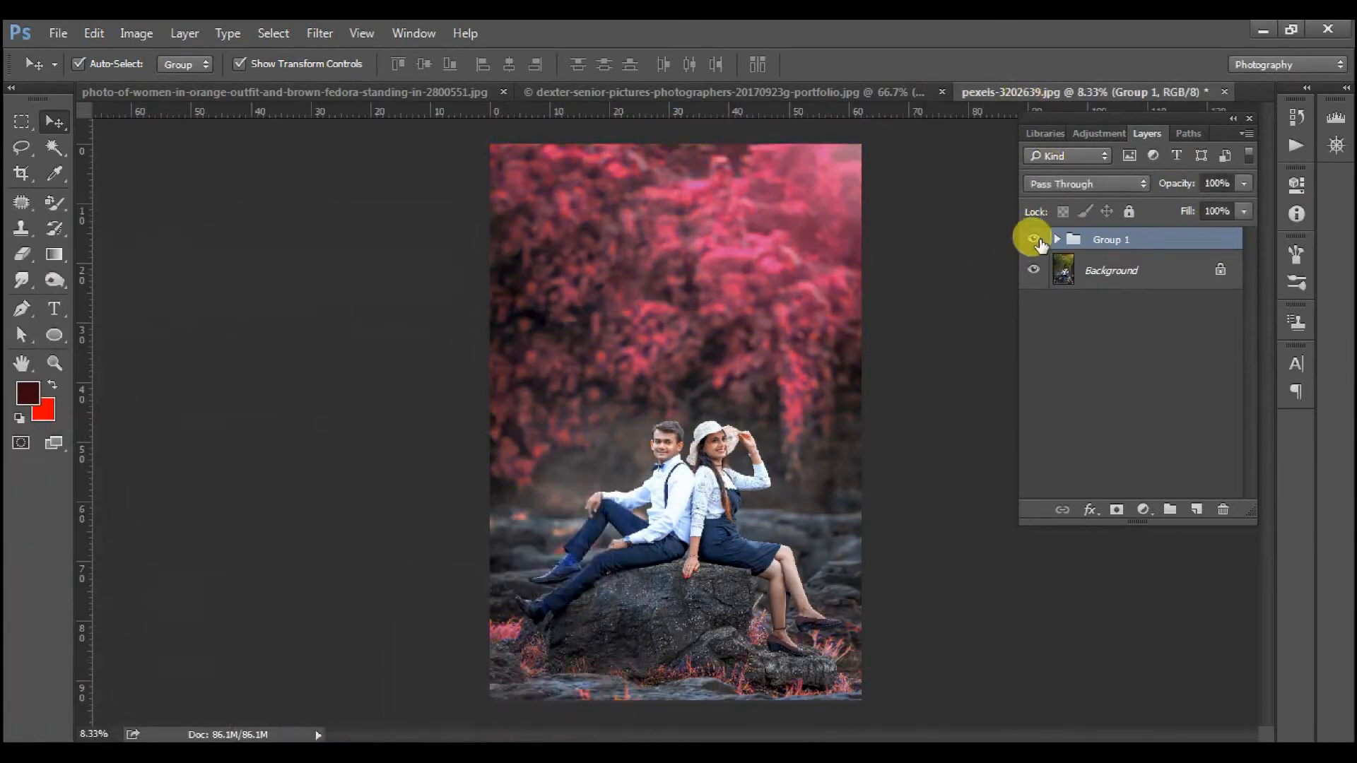
click(1034, 239)
click(1034, 240)
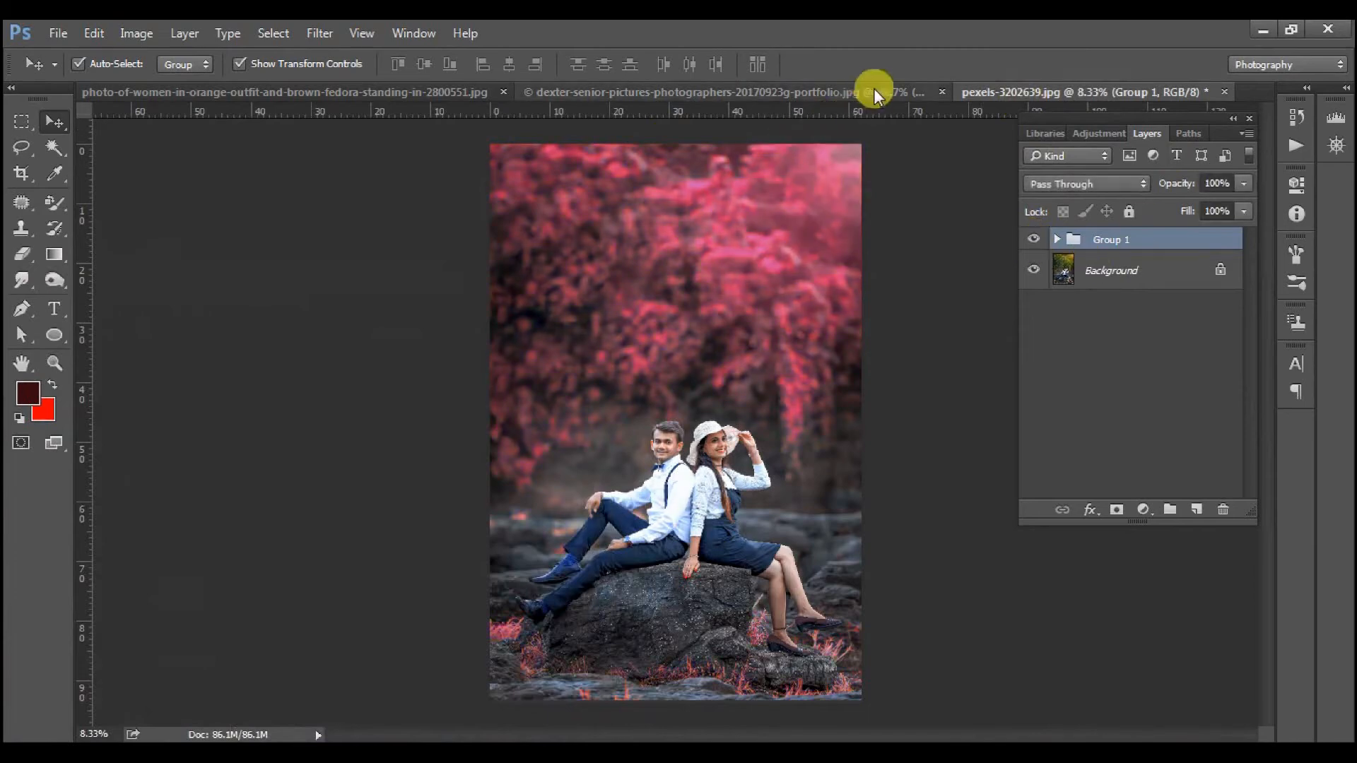
Copy the adjustment group into the orange-outfit field photo and the riverside portrait, accepting the colour profile conversion for the latter.
drag(1018, 92, 536, 269)
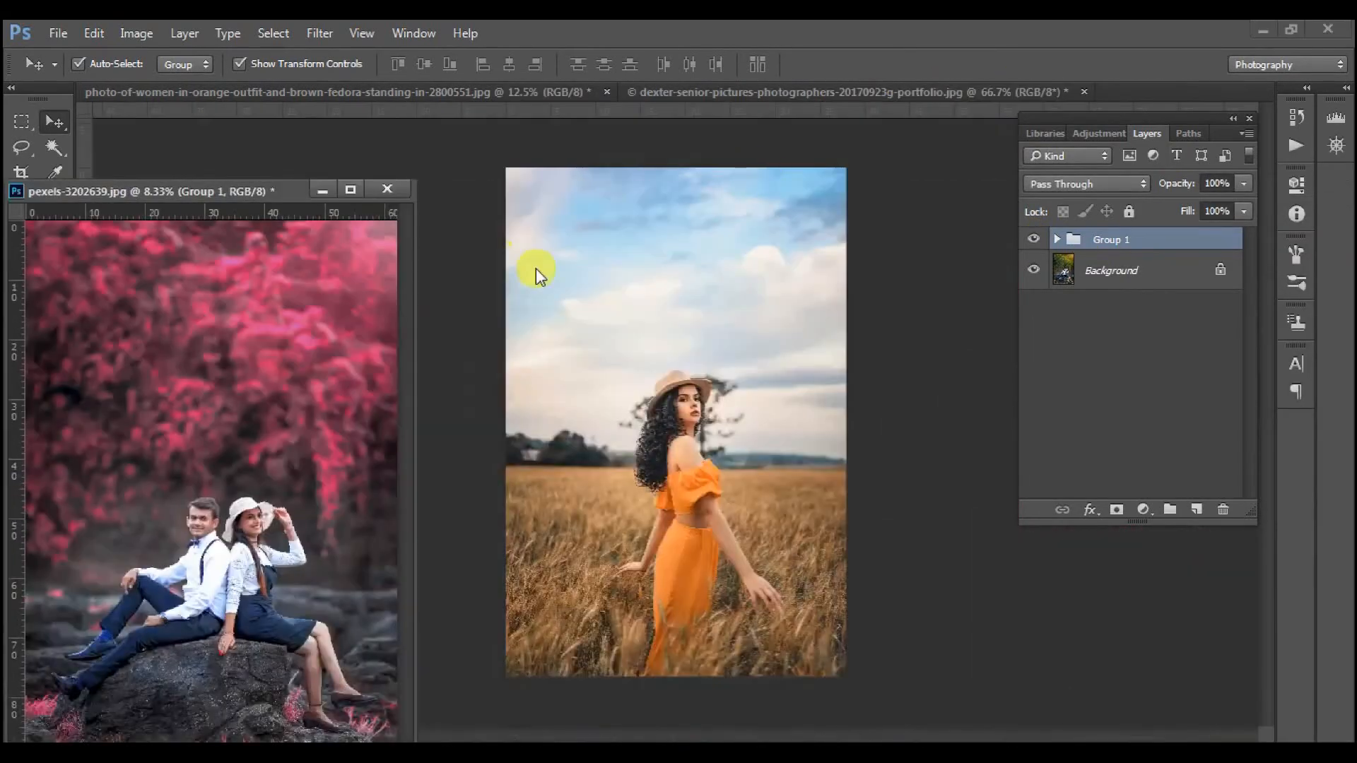
drag(1130, 240, 725, 349)
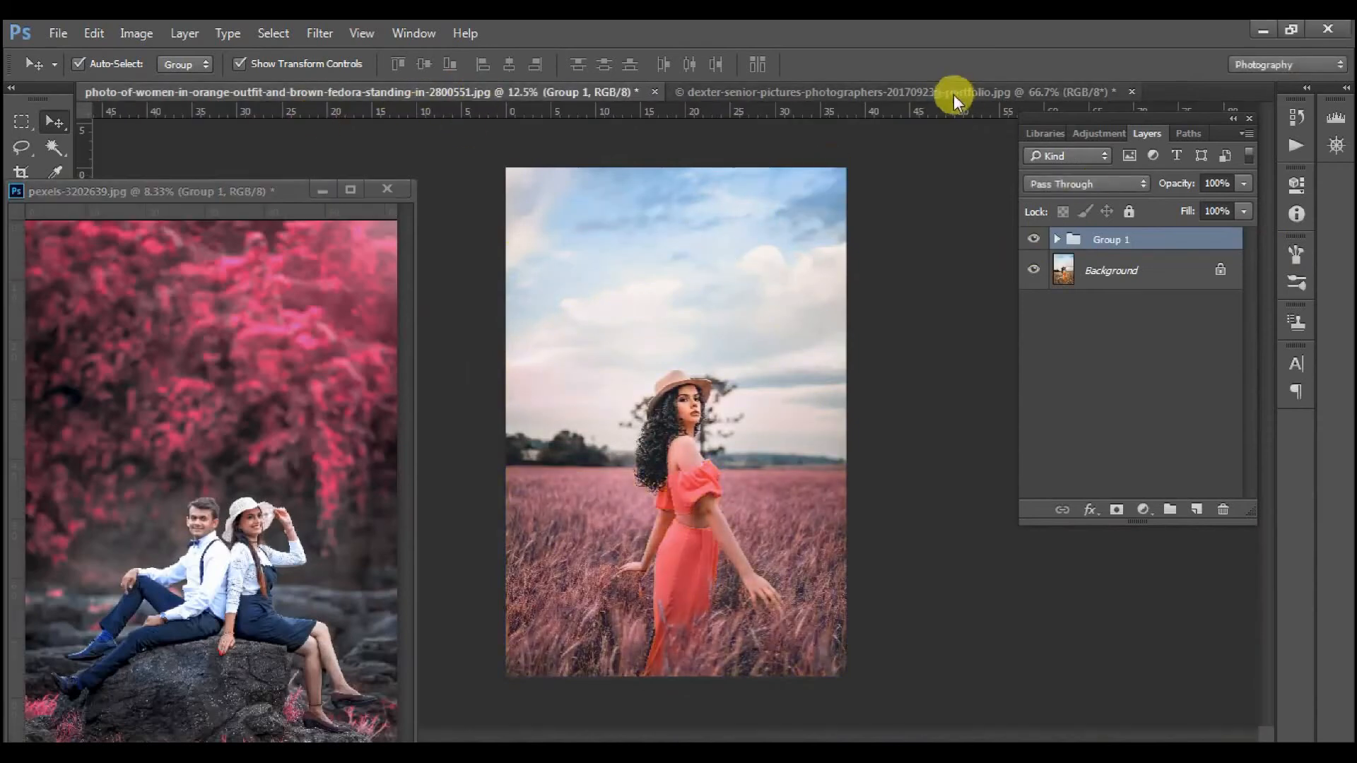
drag(452, 89, 540, 246)
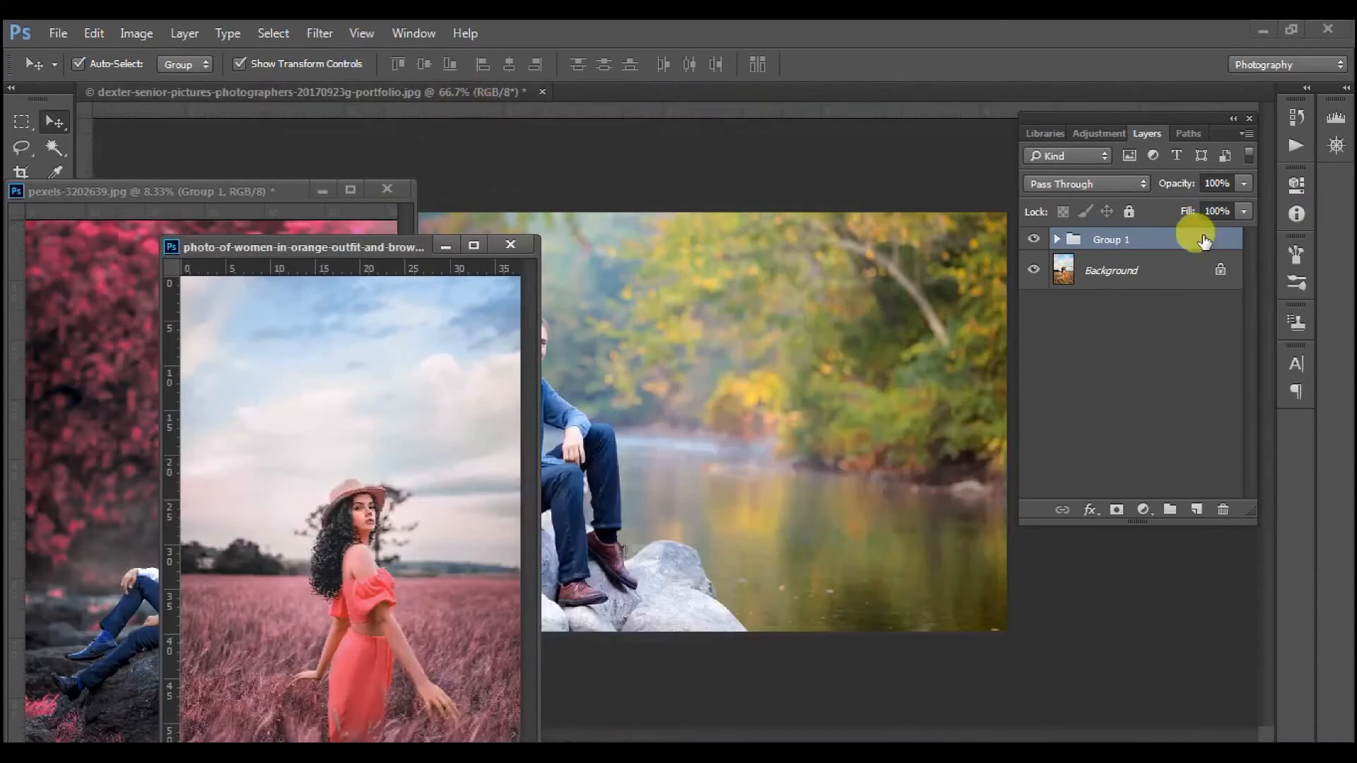
drag(1194, 236, 812, 304)
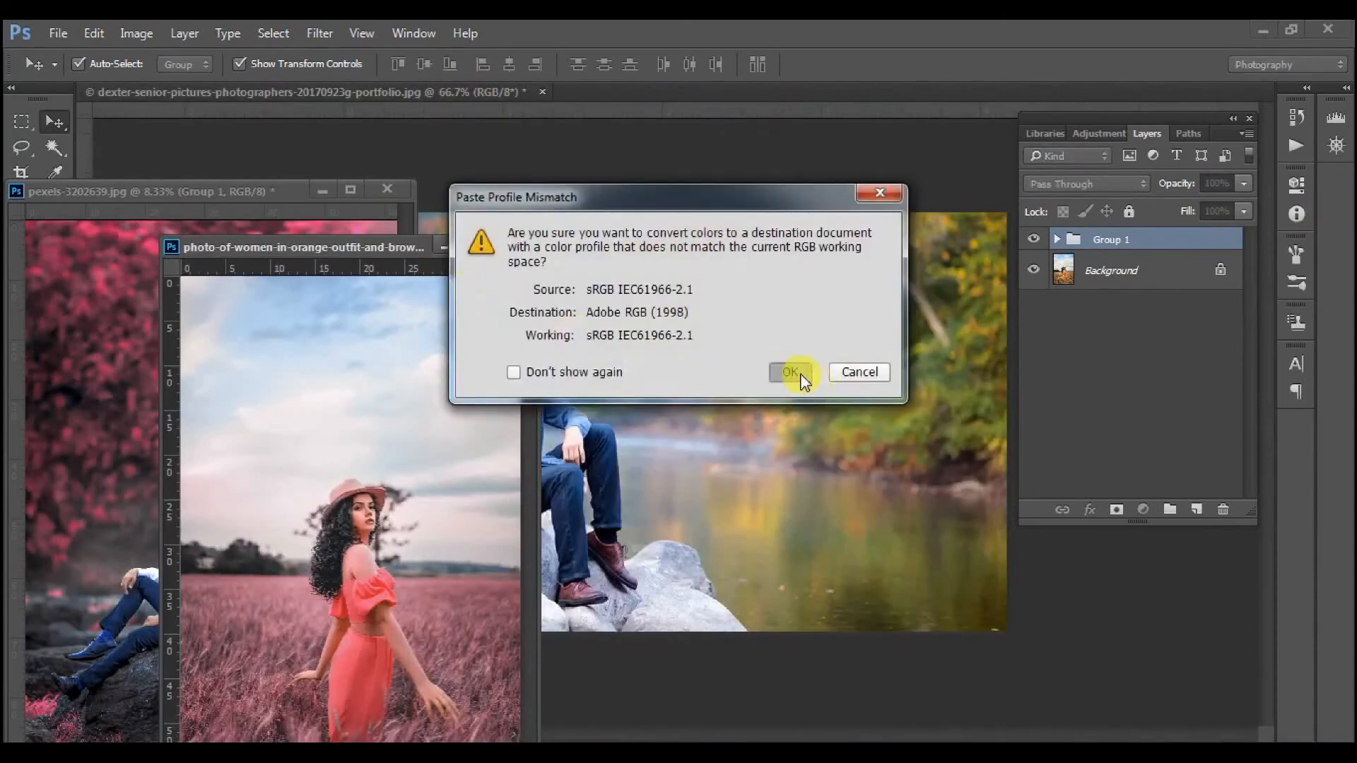
click(802, 376)
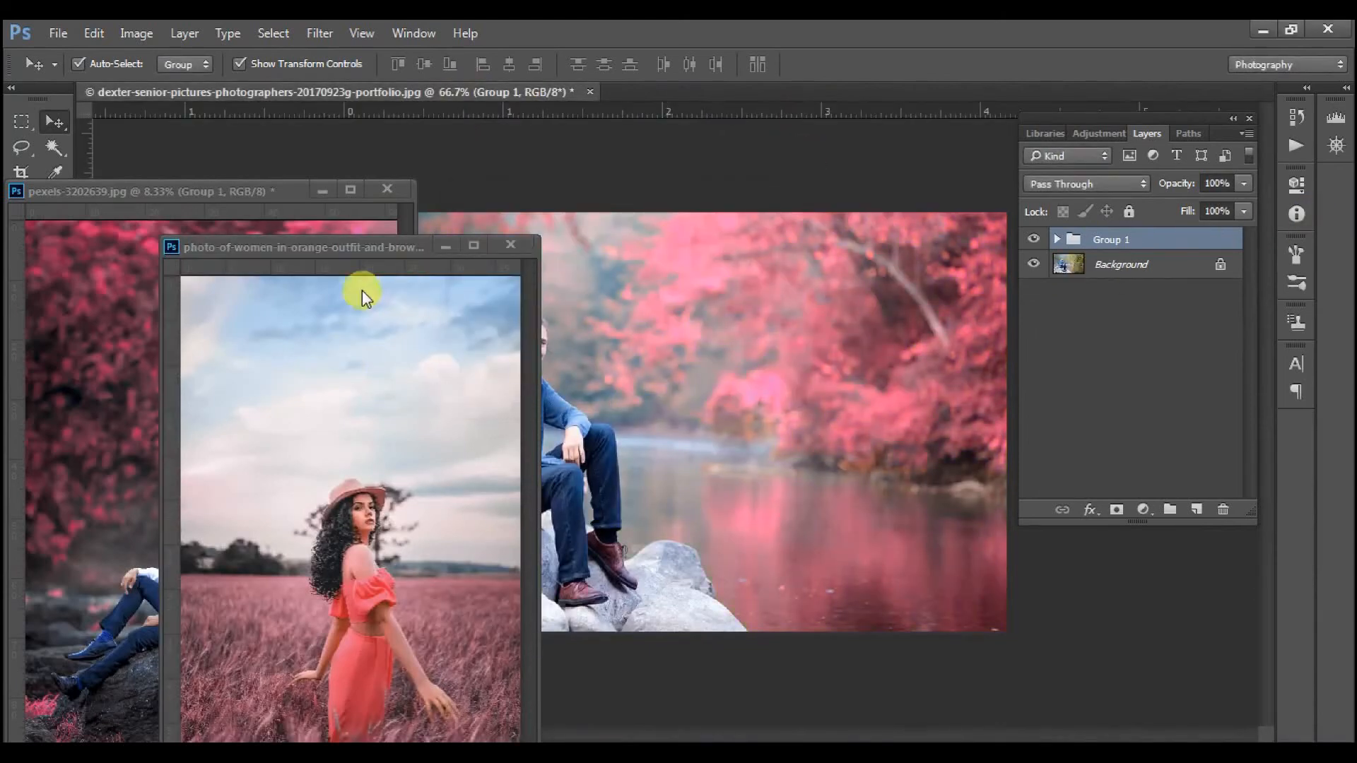
click(445, 248)
click(322, 190)
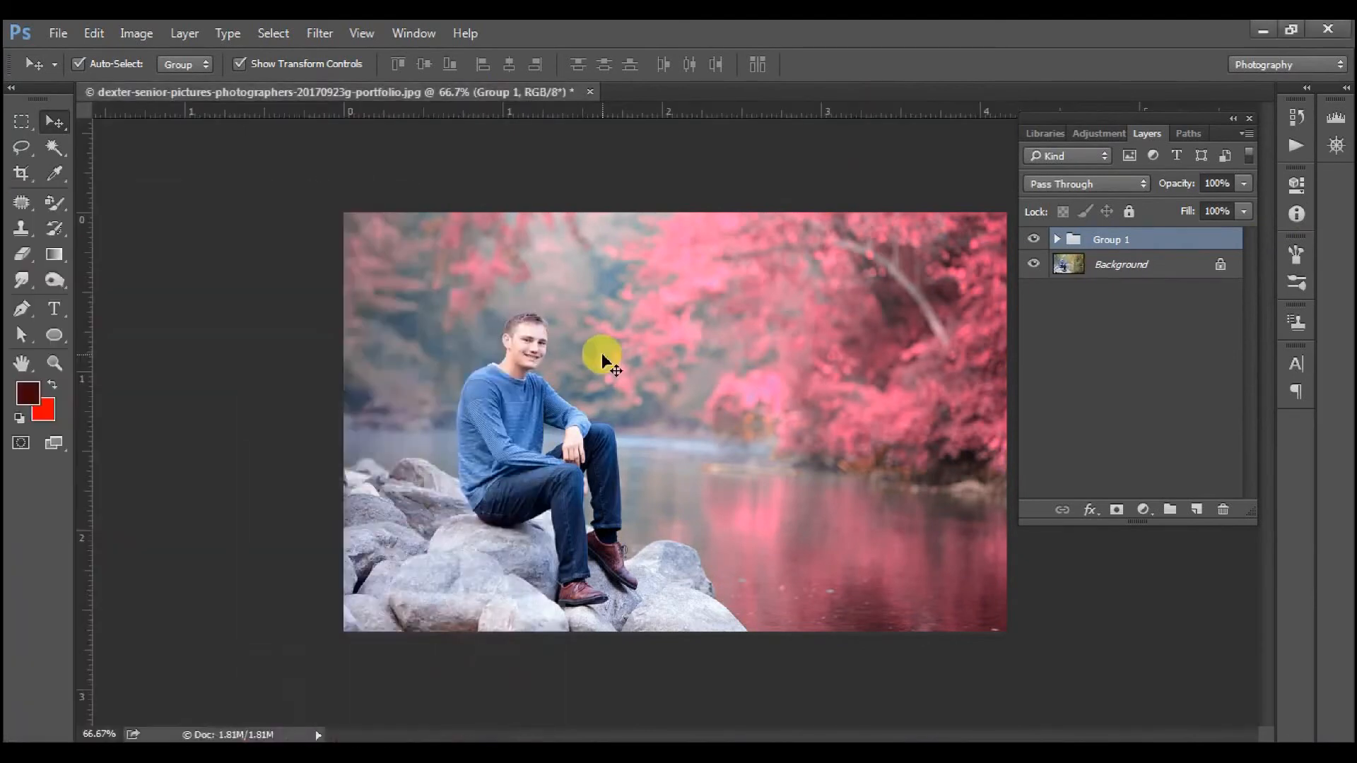